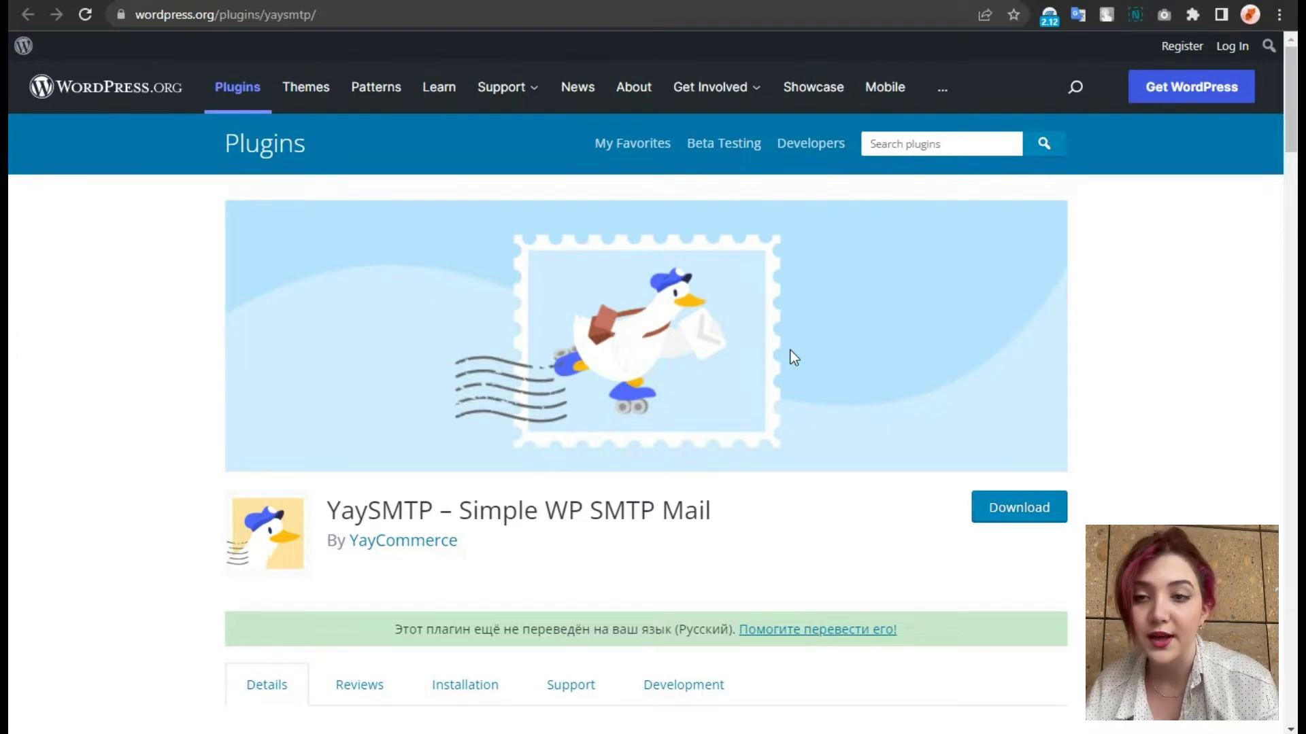
- Search the plugin directory for 'YaySMTP', activate it, and open its settings page
scroll(791, 350, down, 10)
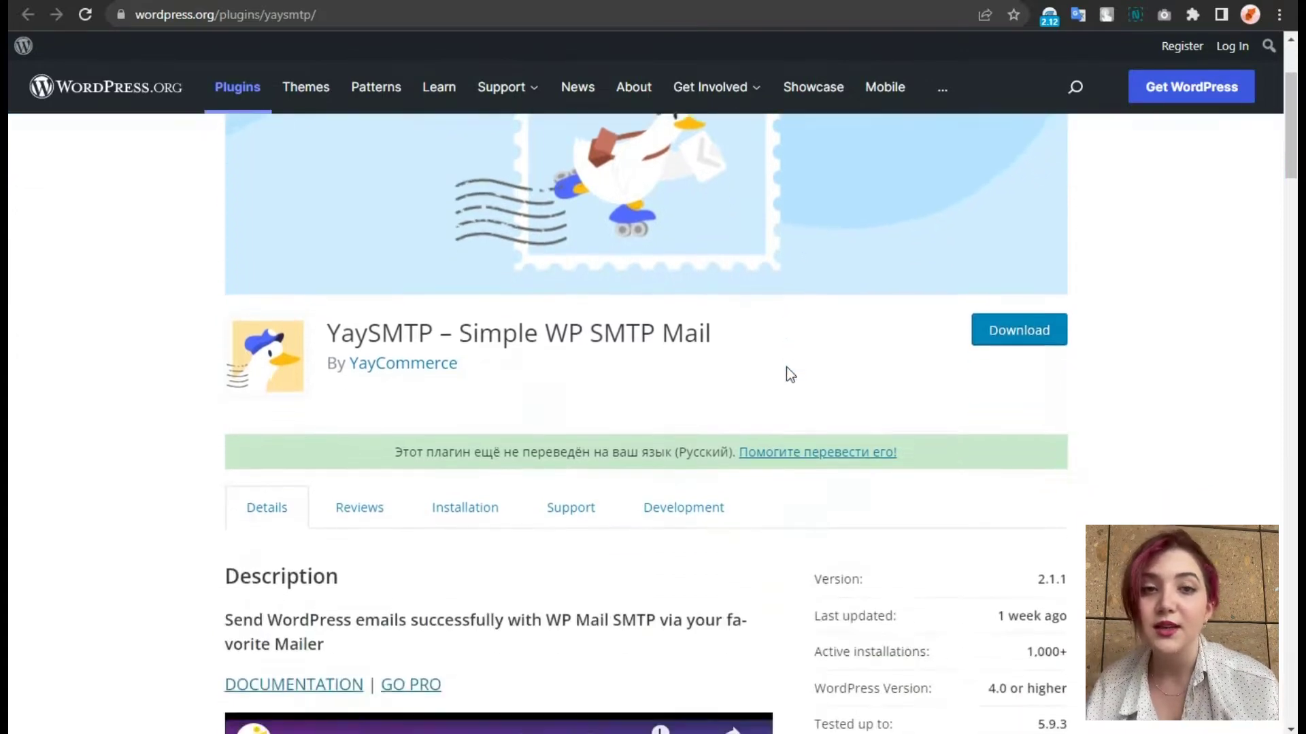
scroll(783, 370, down, 7)
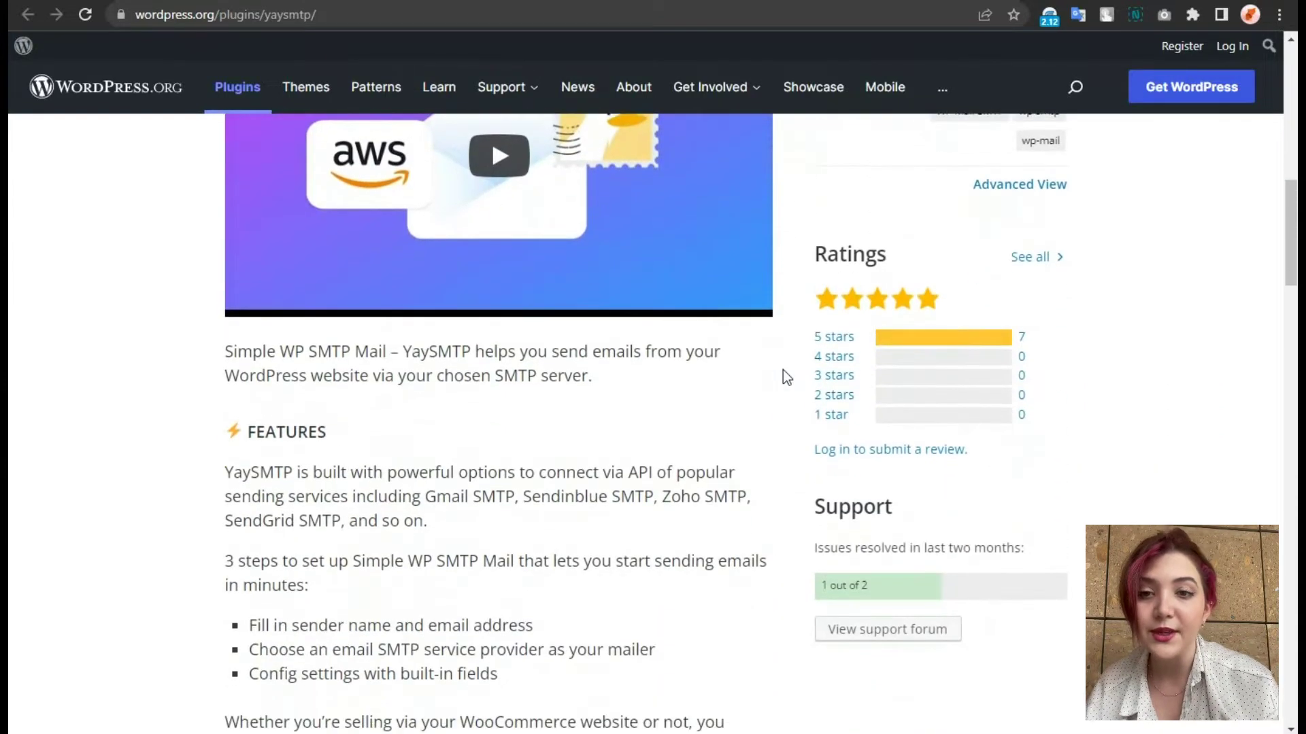
scroll(782, 370, down, 5)
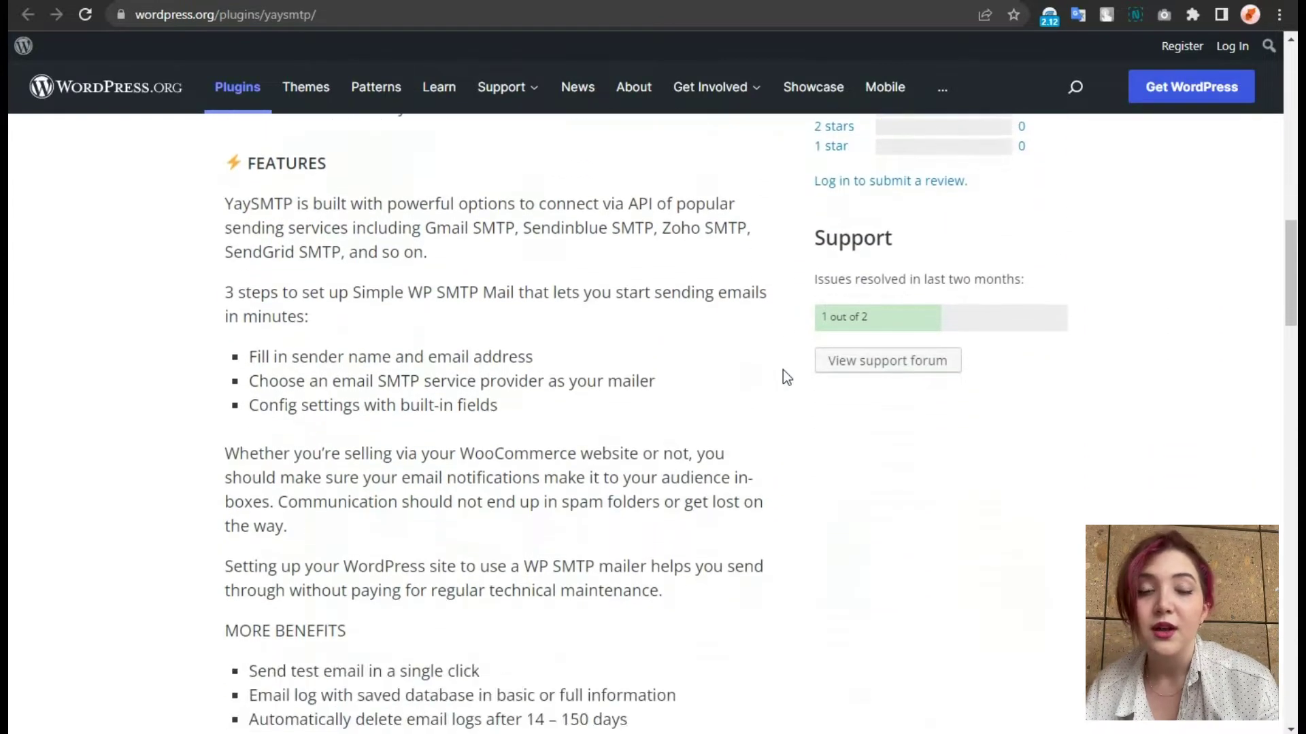
scroll(782, 370, down, 11)
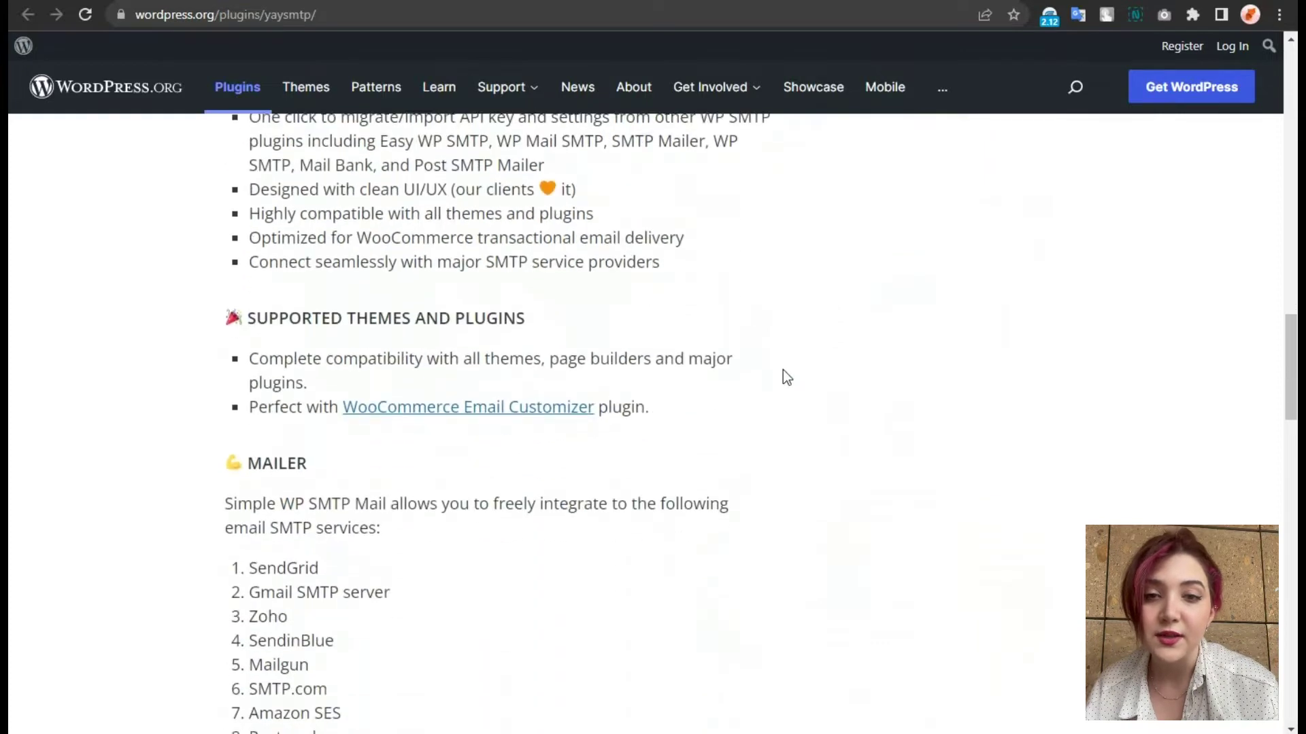
scroll(782, 371, down, 9)
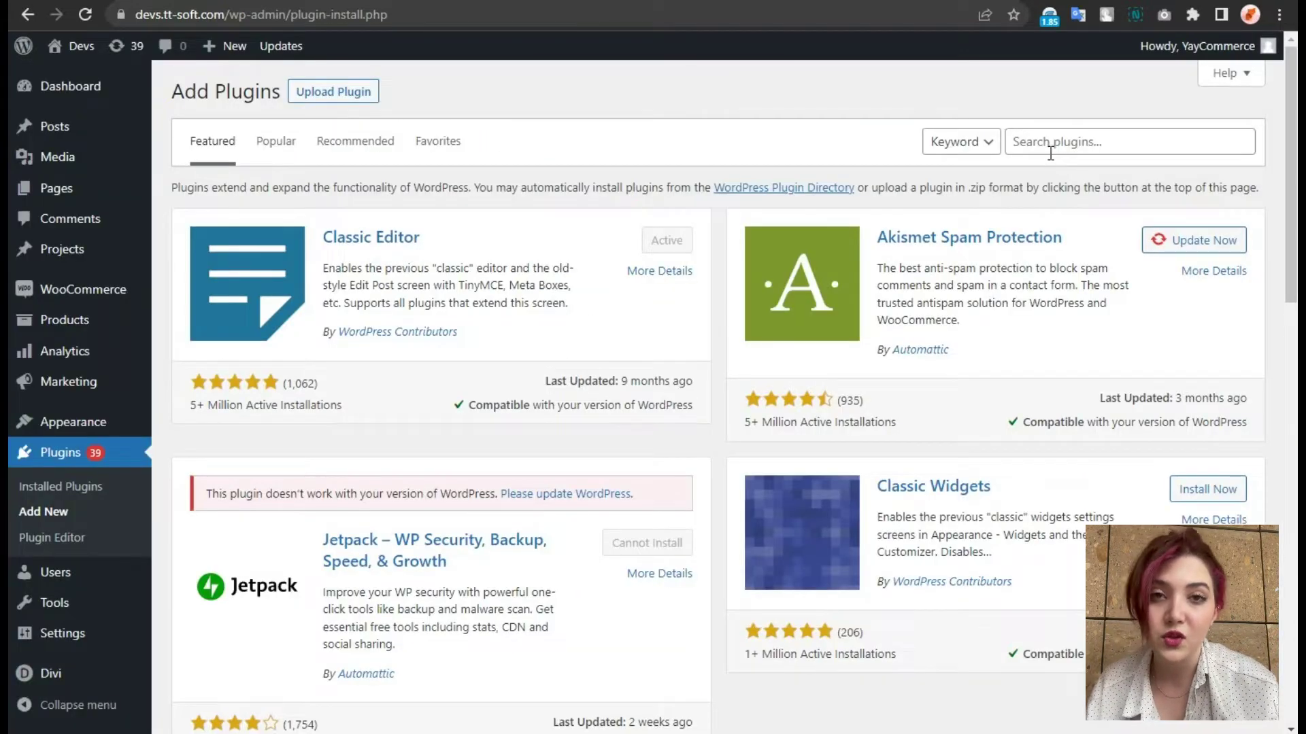
click(1048, 144)
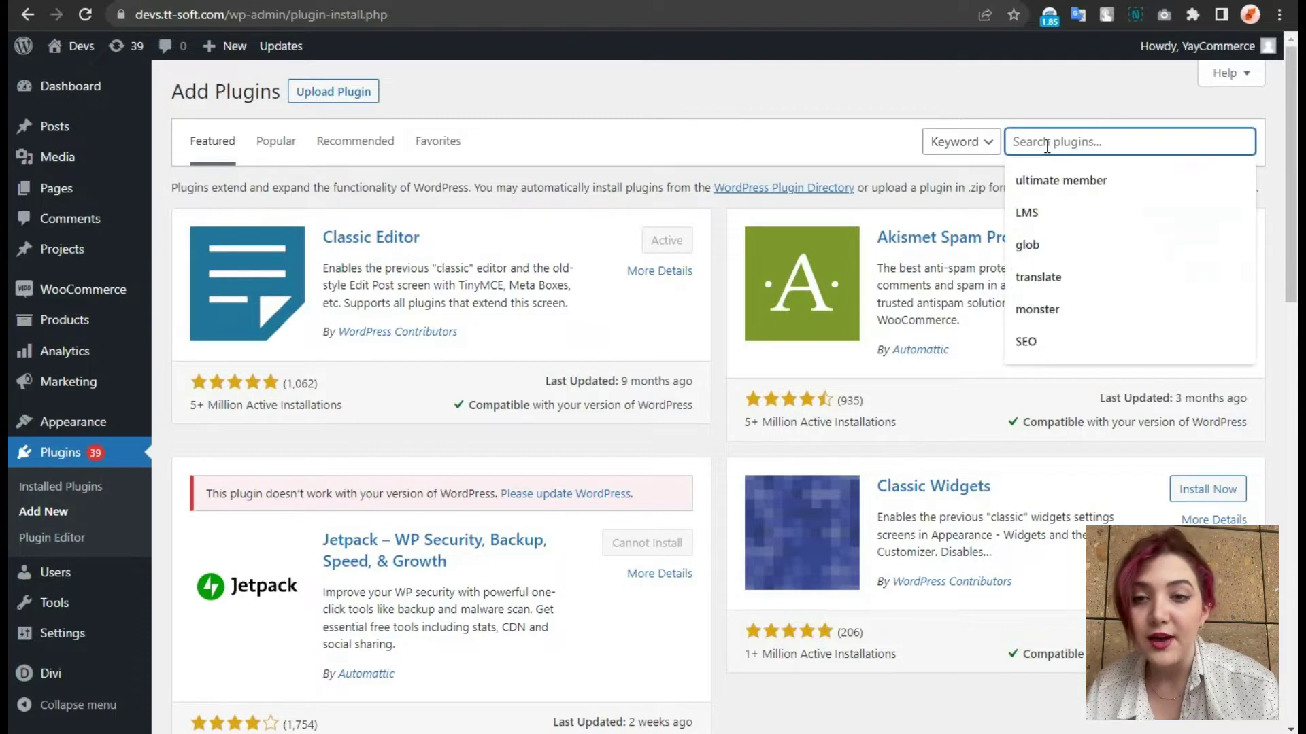
text(YaySMTP)
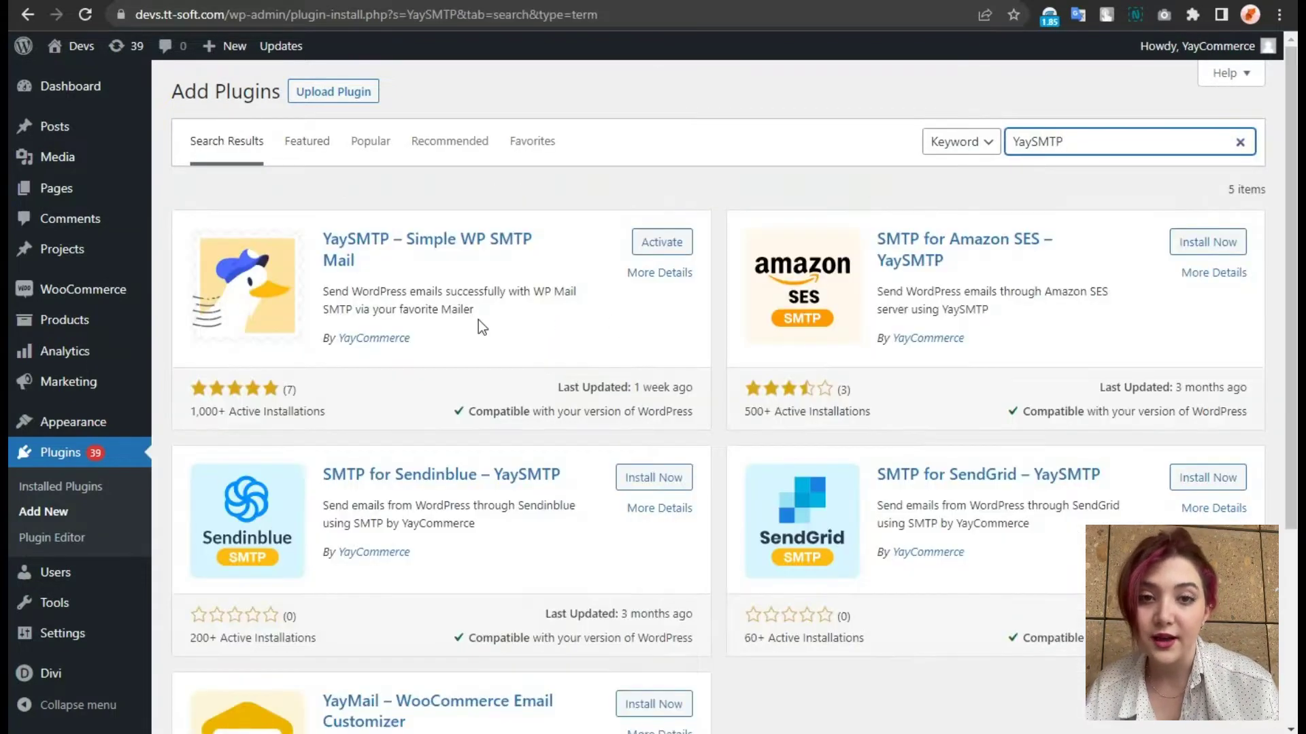
click(649, 245)
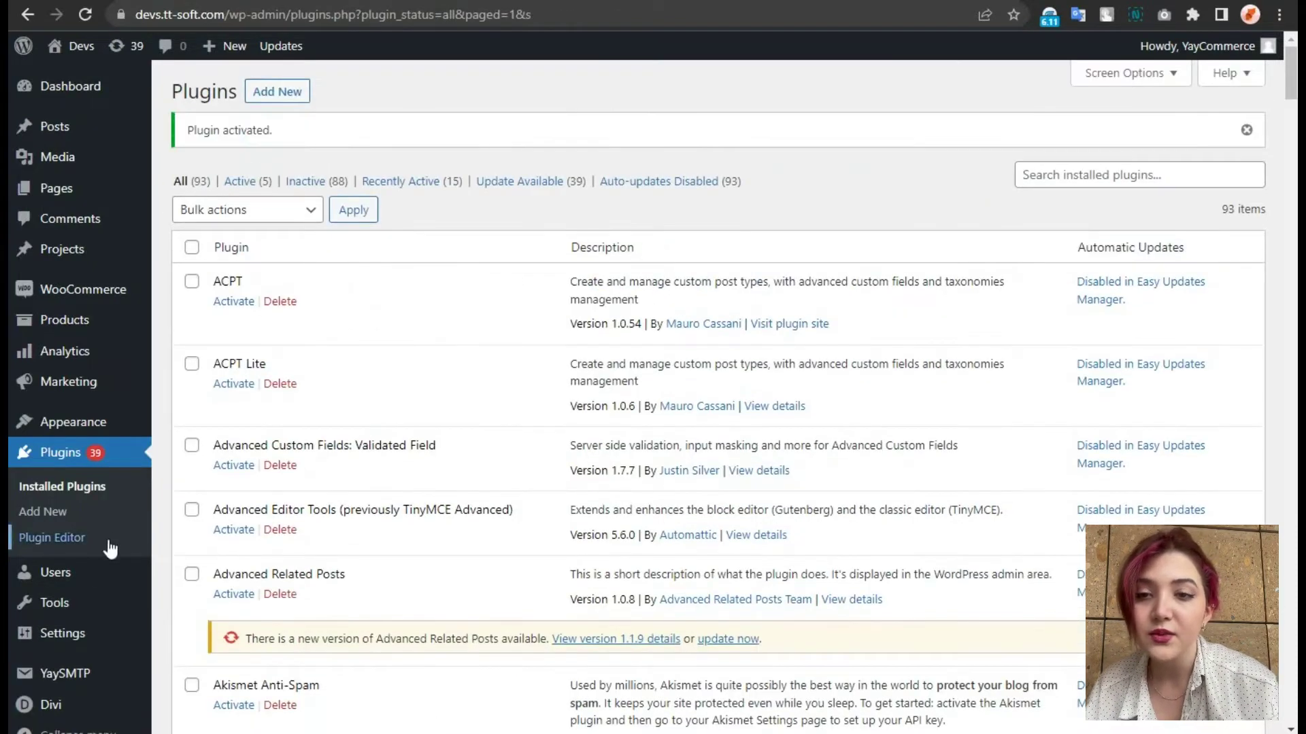
click(68, 672)
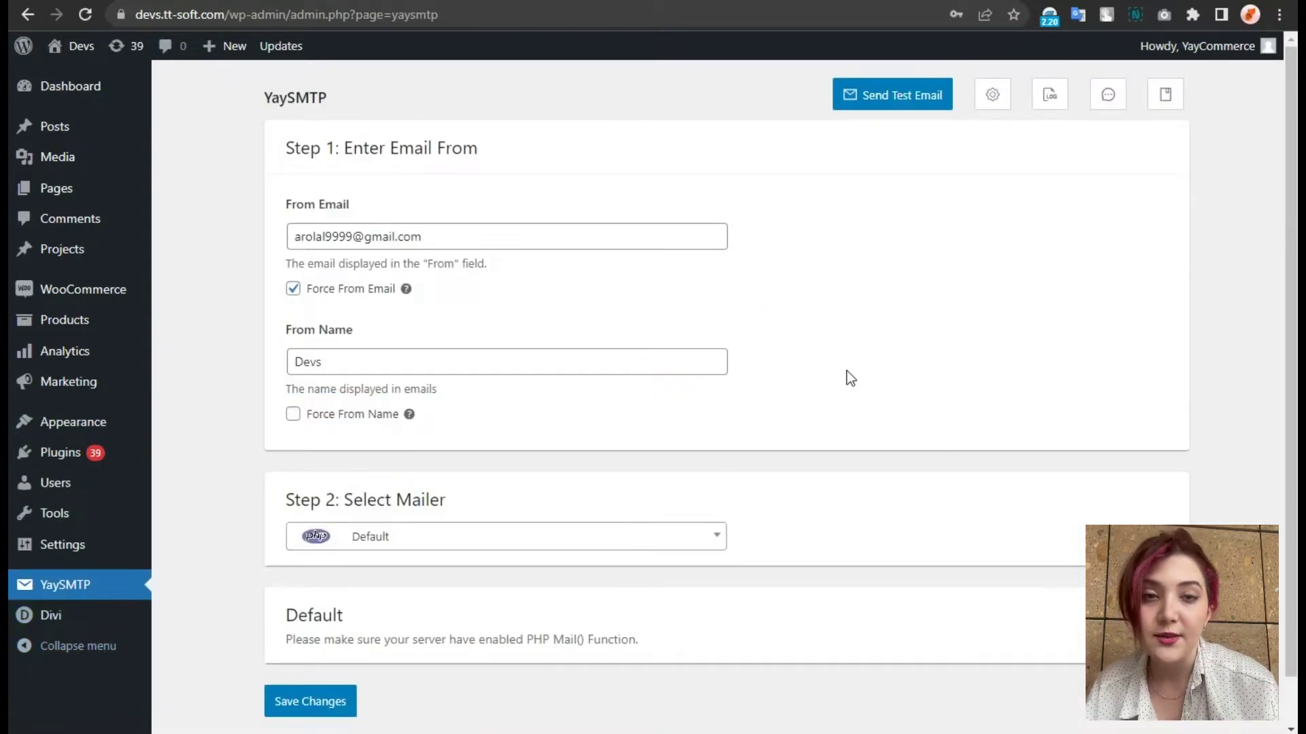
scroll(805, 275, down, 2)
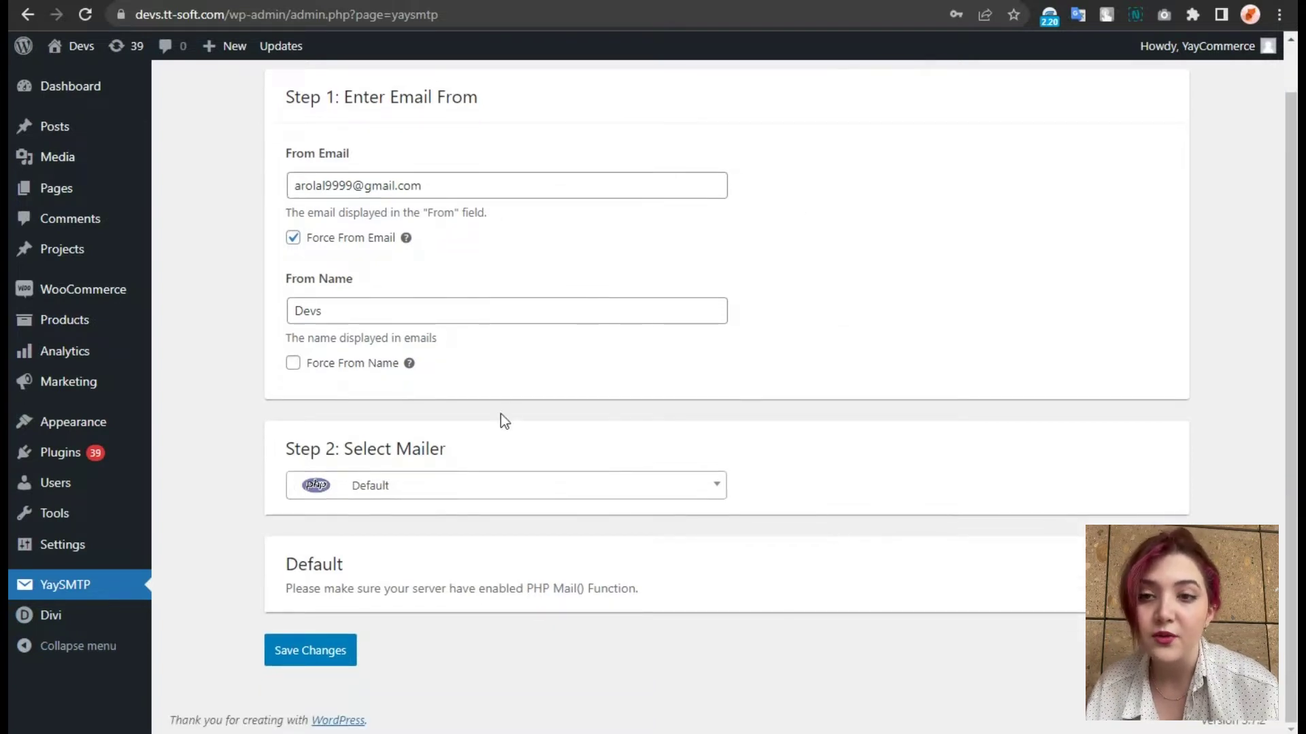
scroll(333, 279, up, 2)
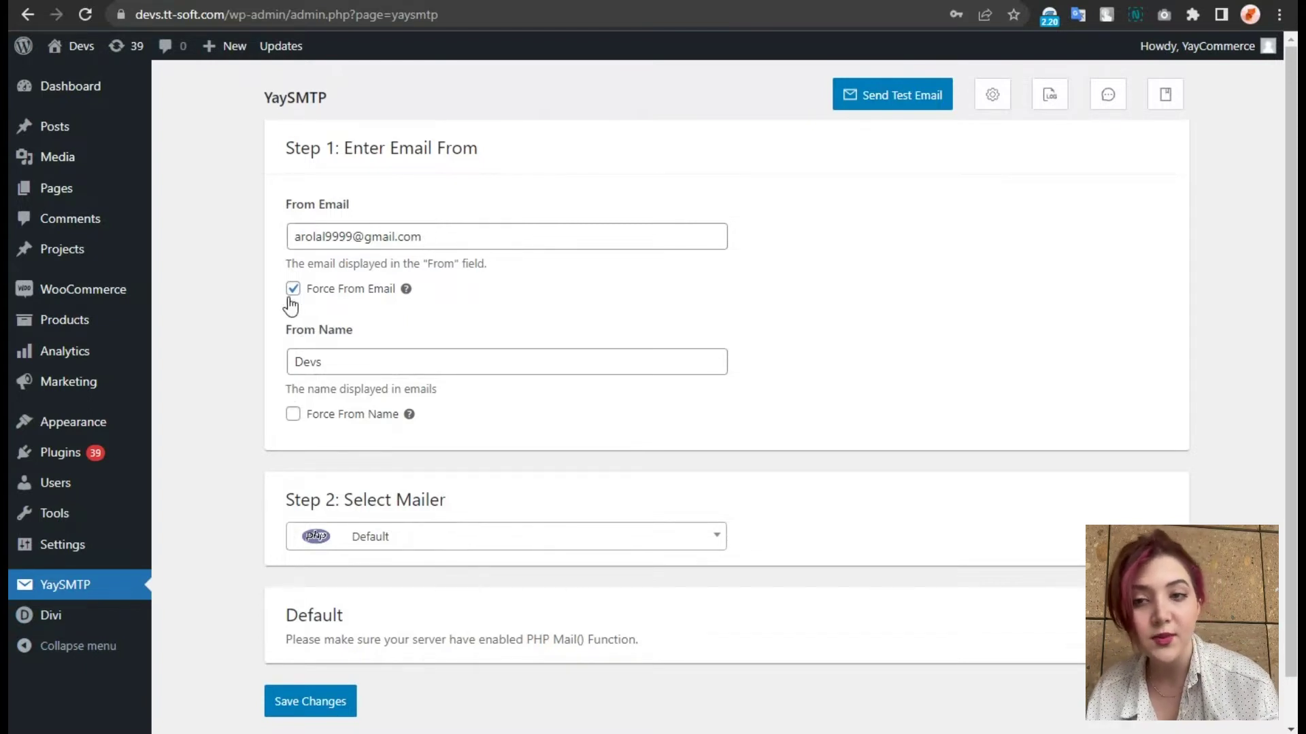
mouse_move(406, 287)
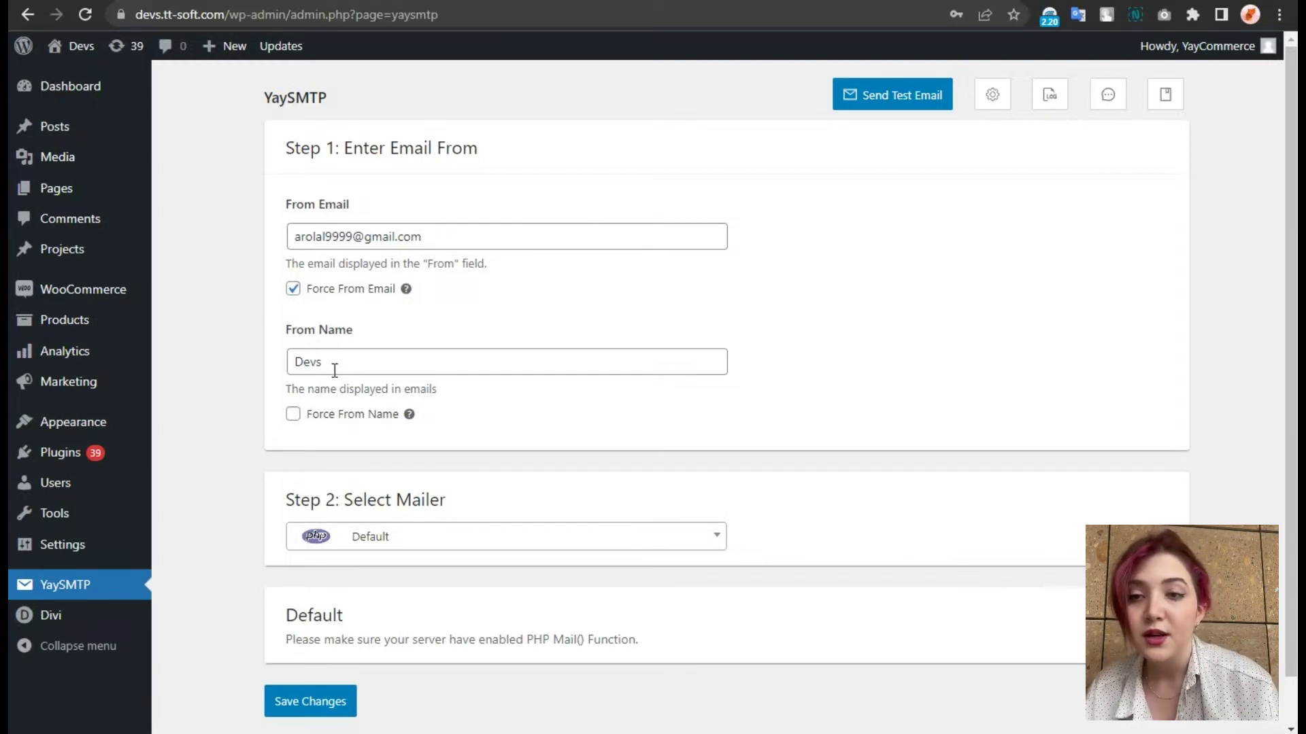
- Change the From Name from 'Devs' to 'YaySMTP' and force it on all emails
drag(340, 365, 287, 367)
text(Y)
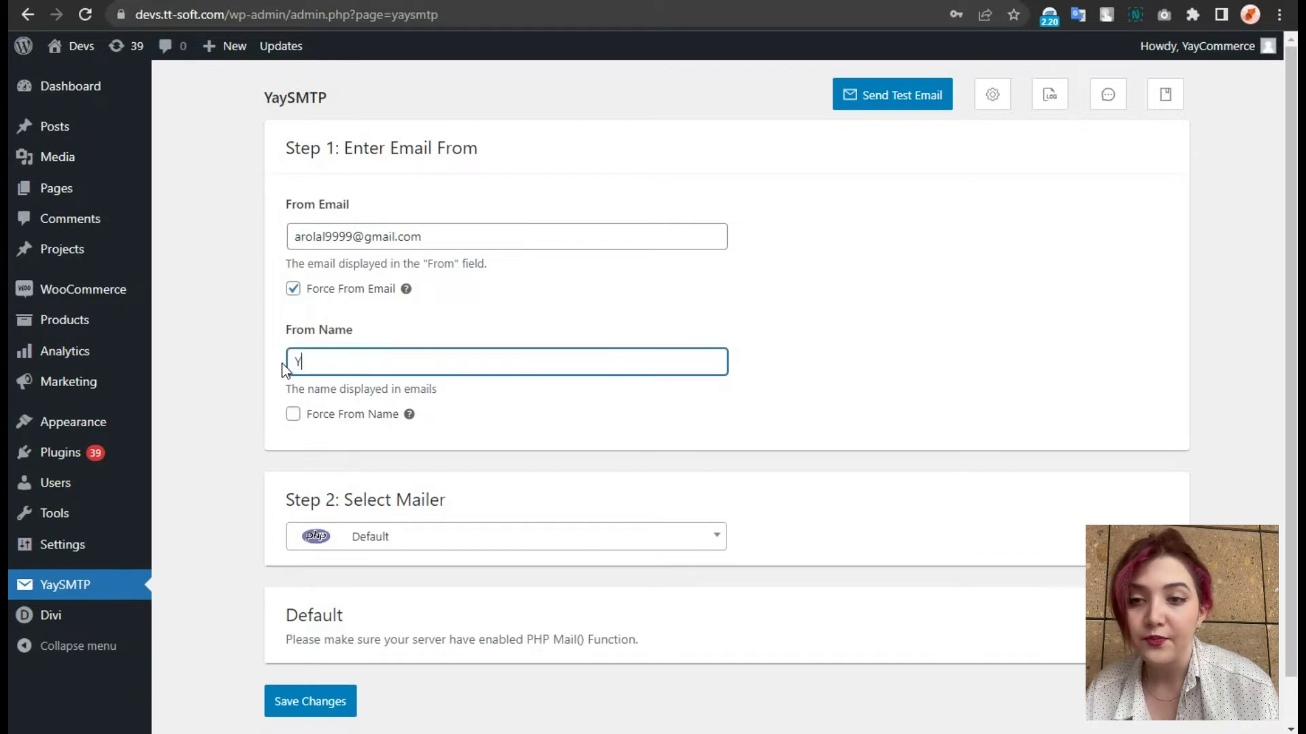
text(aySMTP)
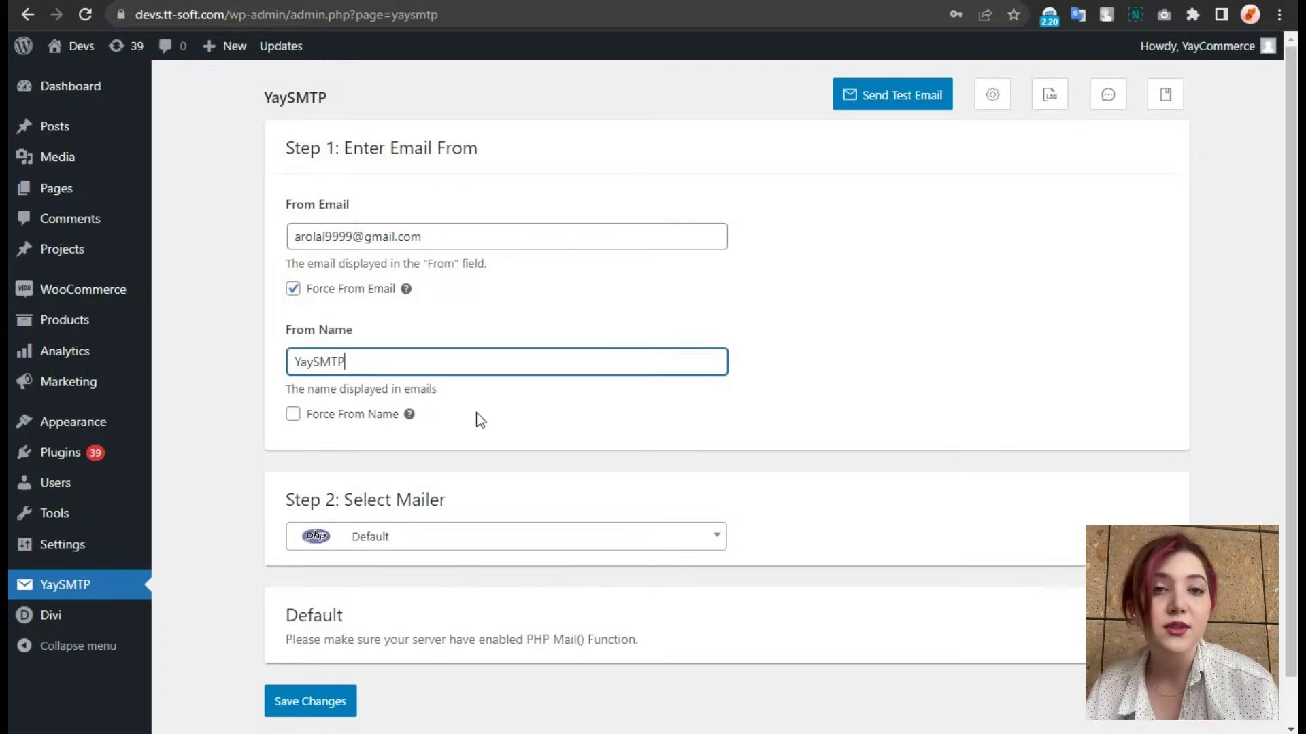
click(292, 414)
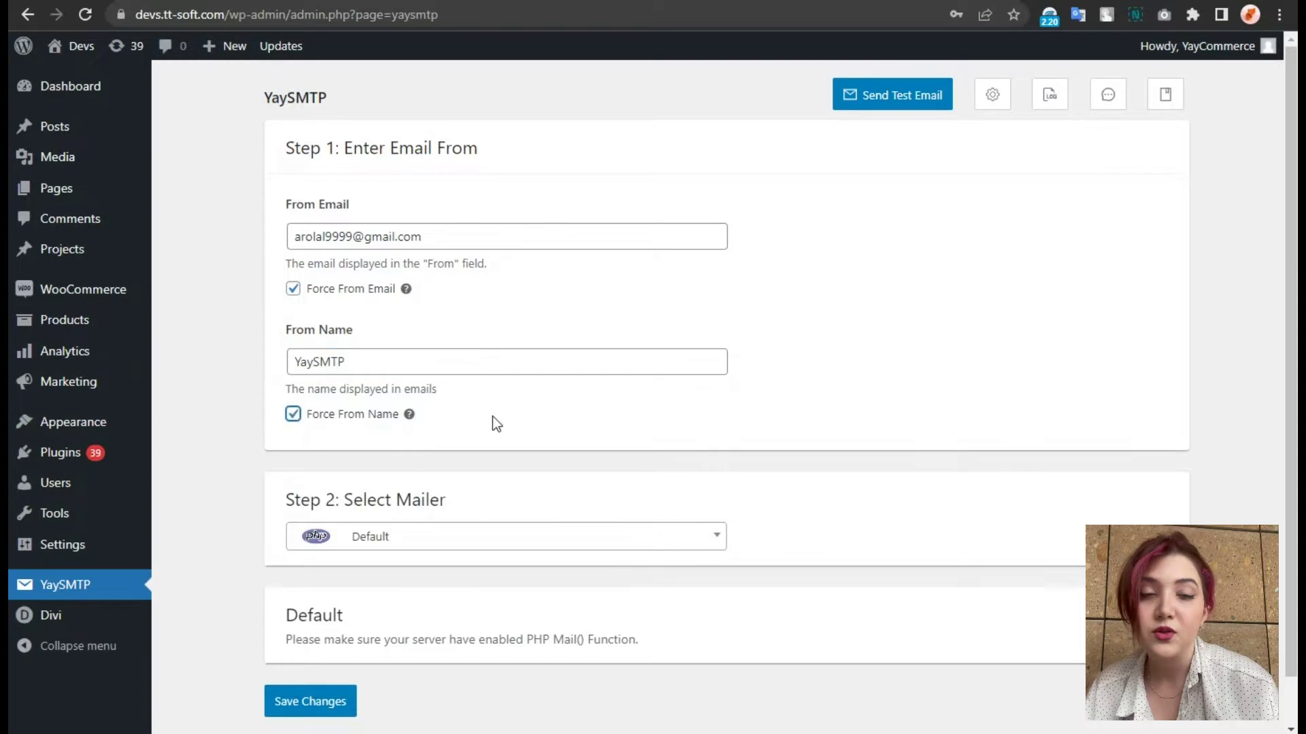
- Choose Gmail as the mailer and scroll to its Step 3 configuration fields
scroll(503, 490, down, 1)
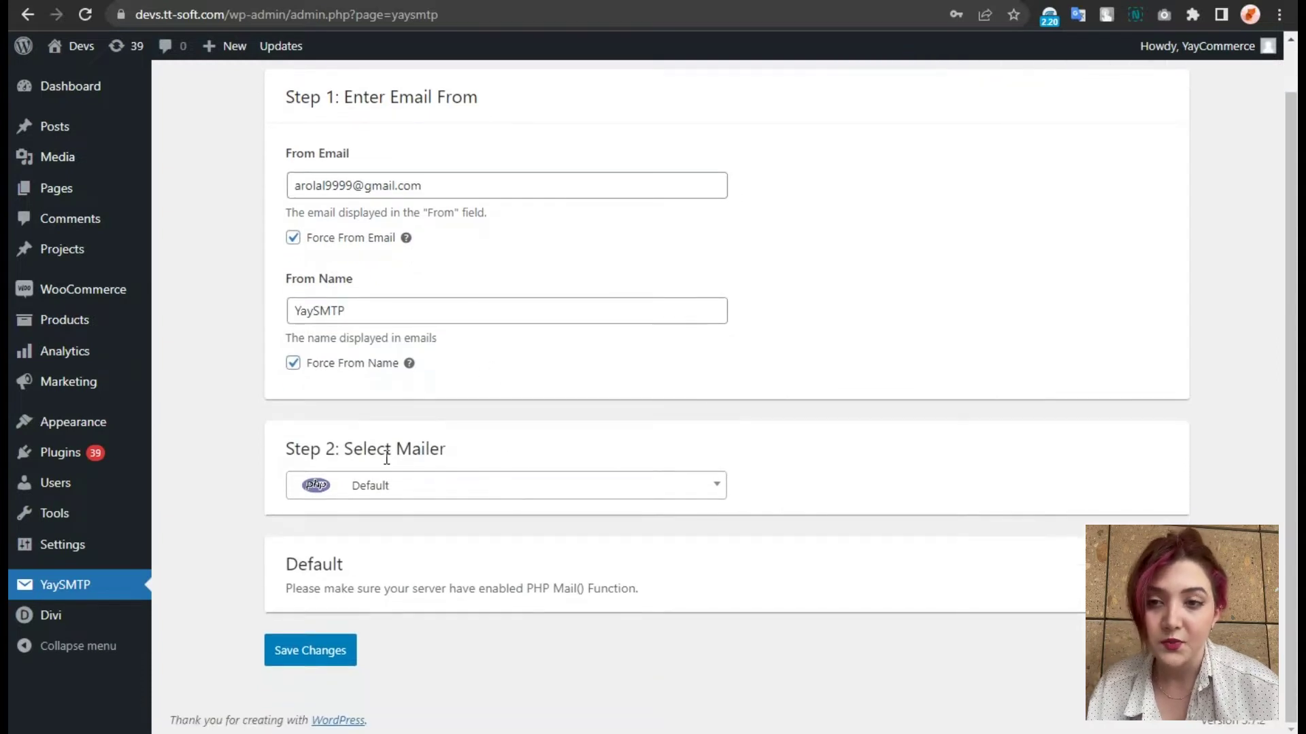
click(466, 487)
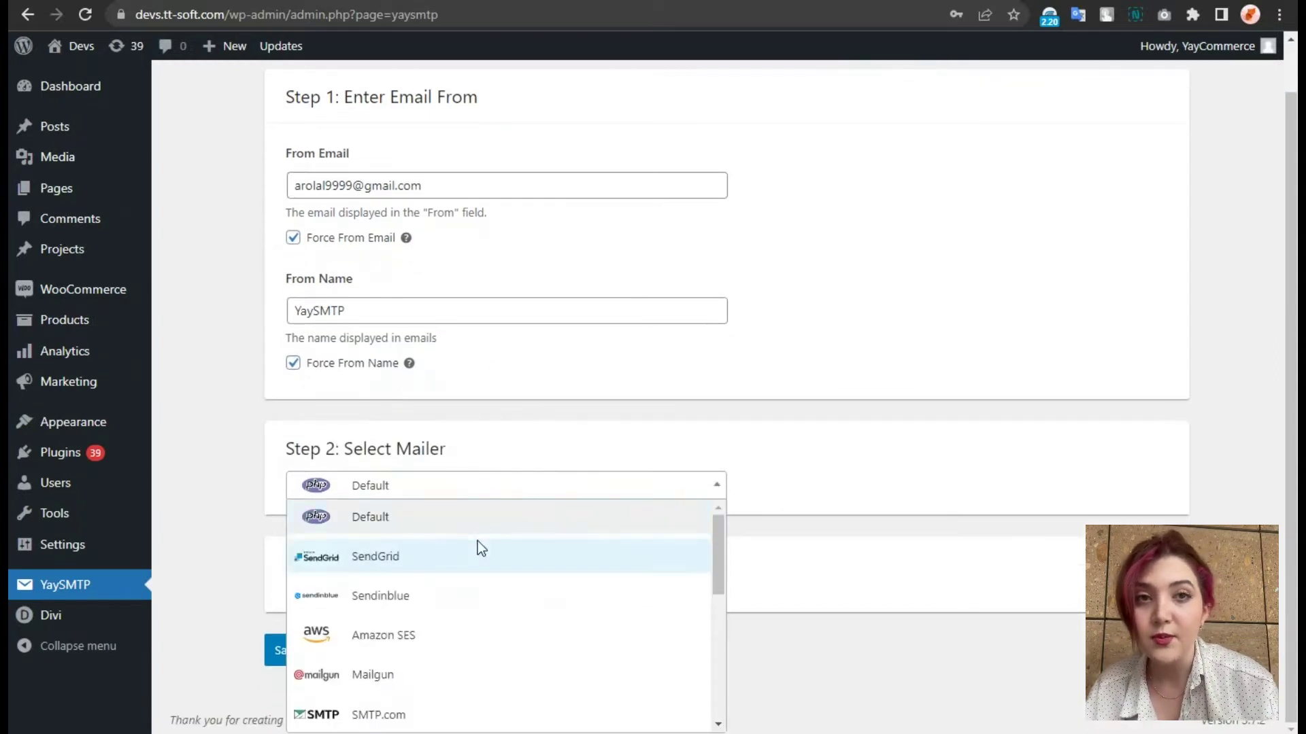
scroll(476, 543, down, 3)
click(440, 570)
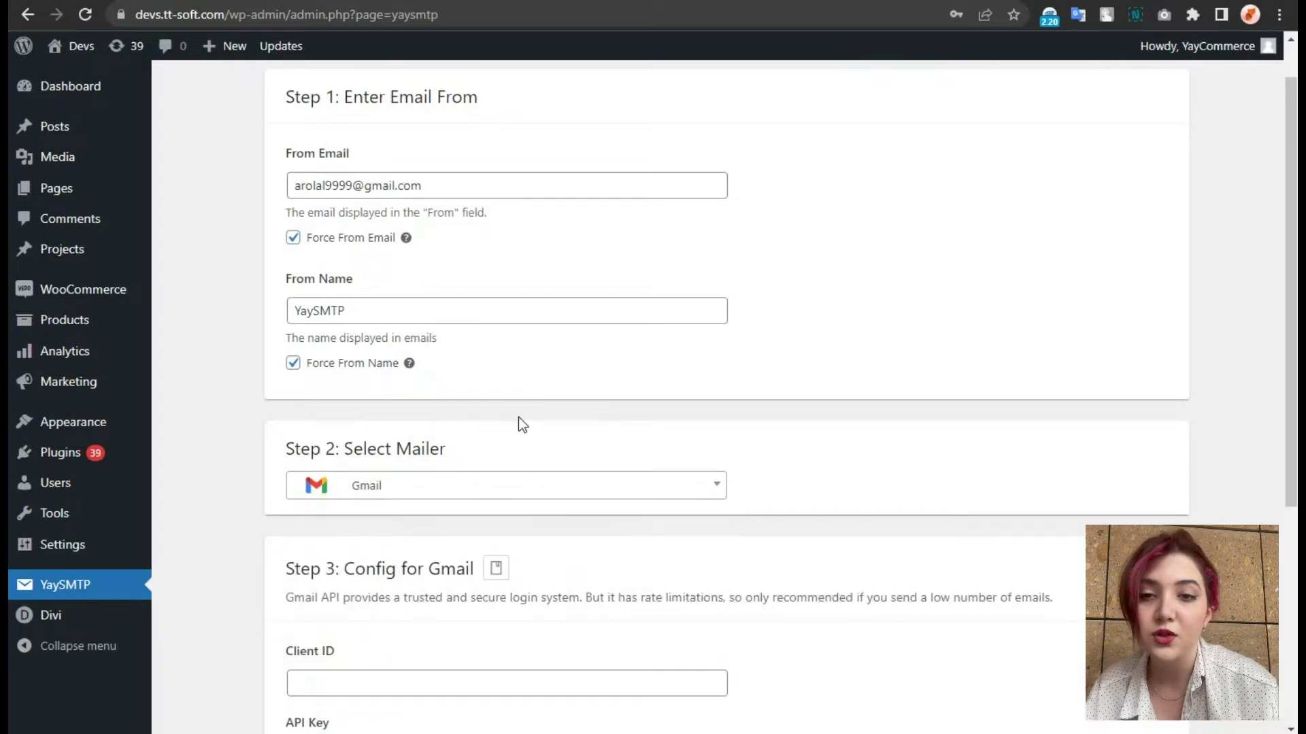
scroll(523, 423, down, 3)
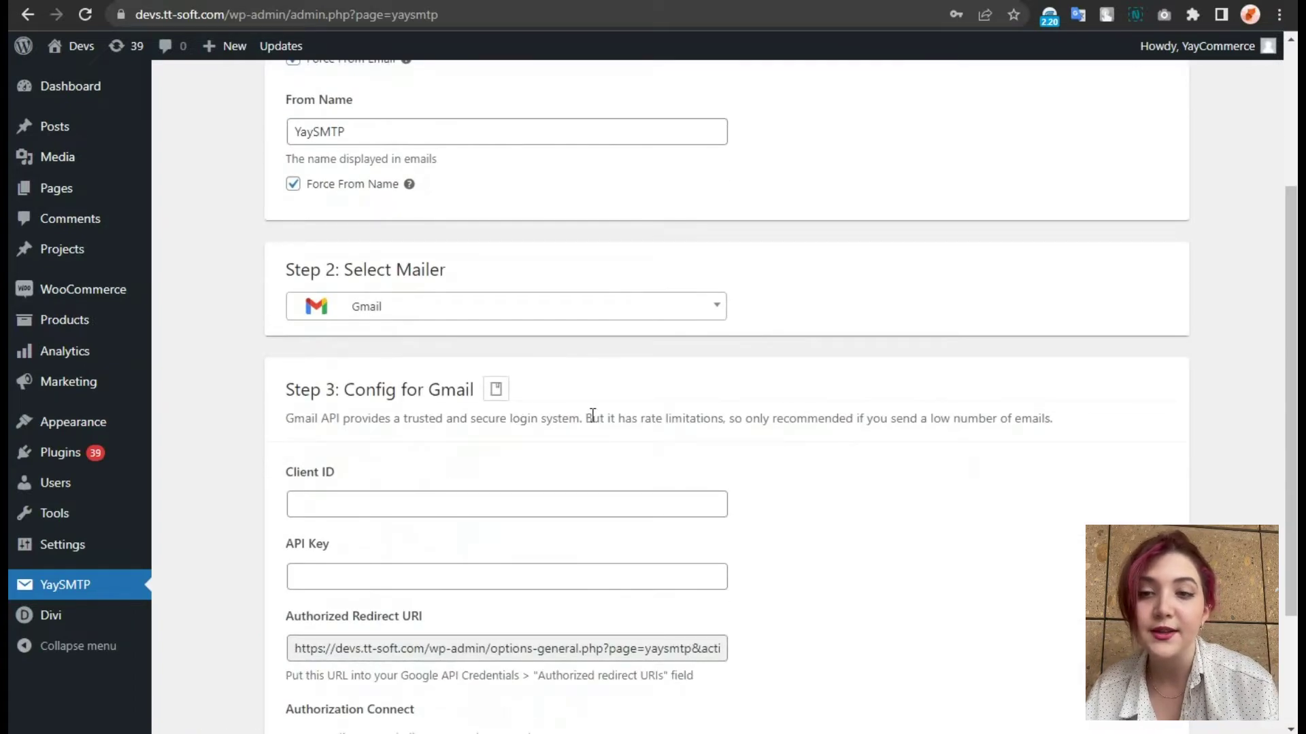
scroll(401, 455, down, 2)
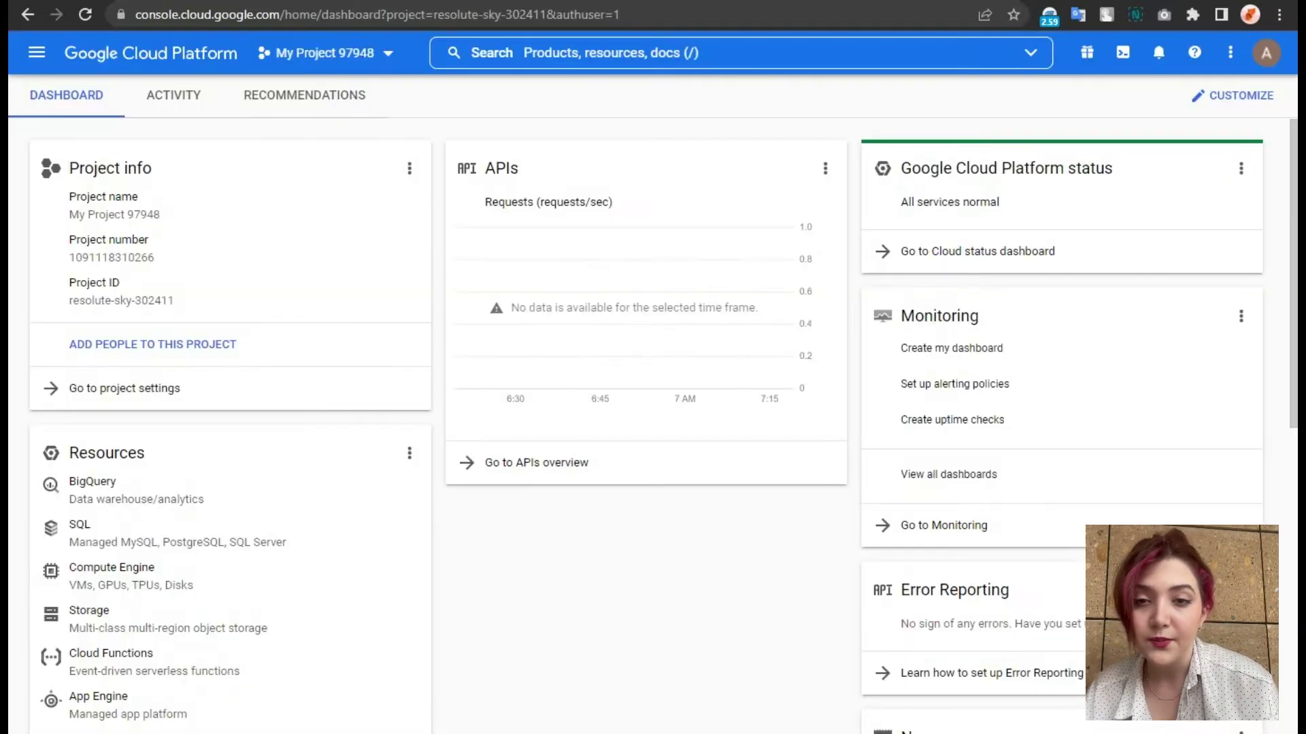
- In APIs & Services Credentials, start a new OAuth client ID of type Web application
click(39, 65)
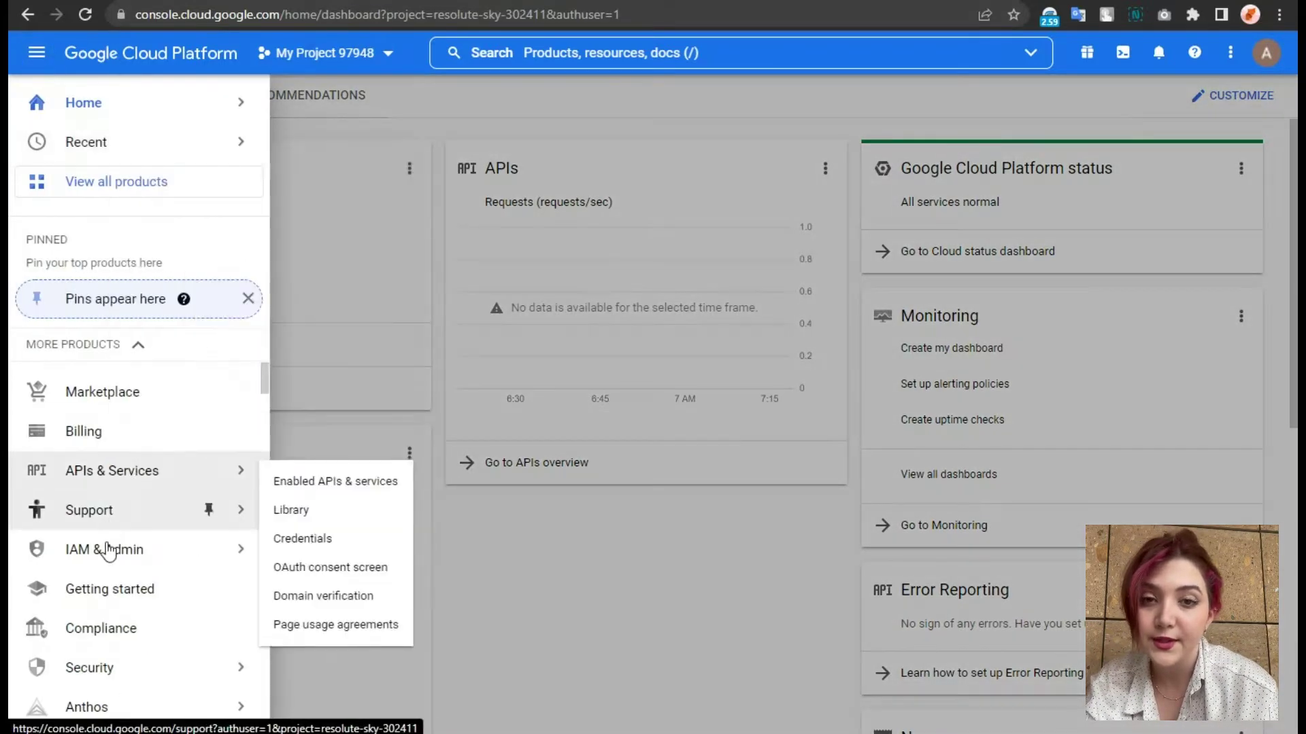
click(119, 483)
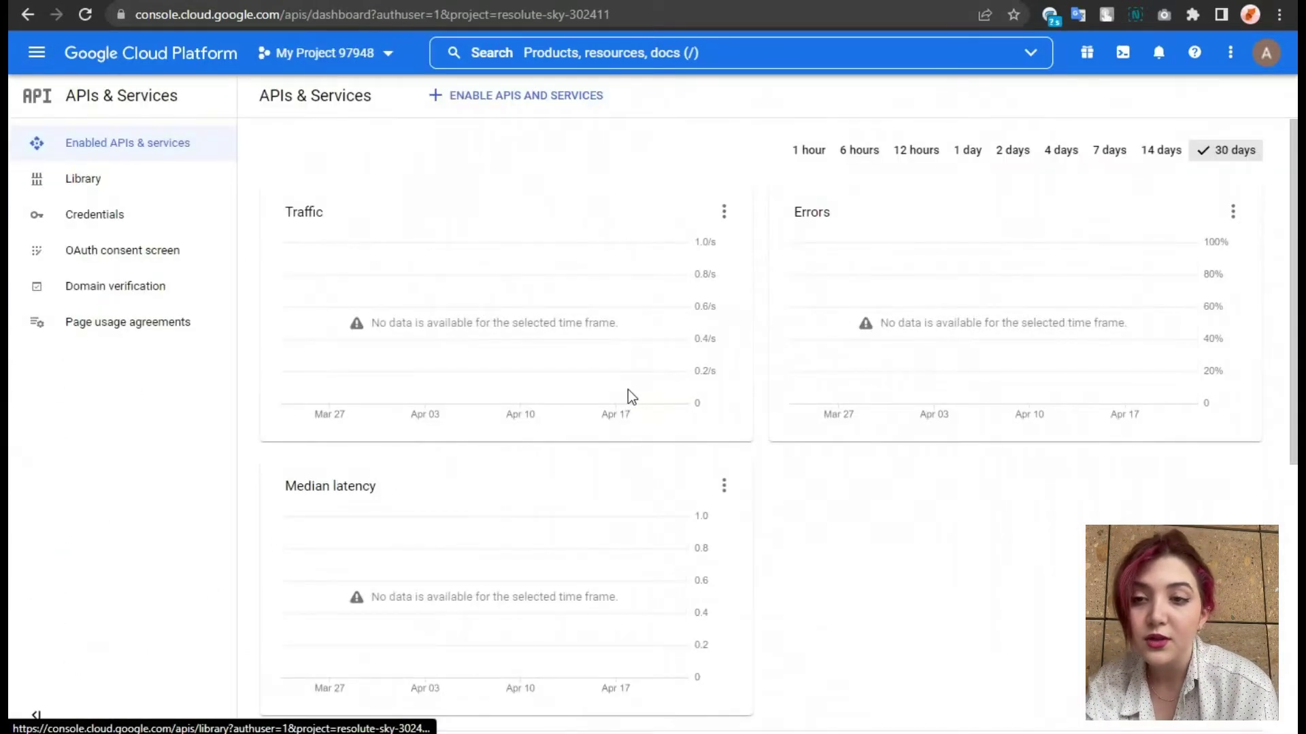
click(83, 214)
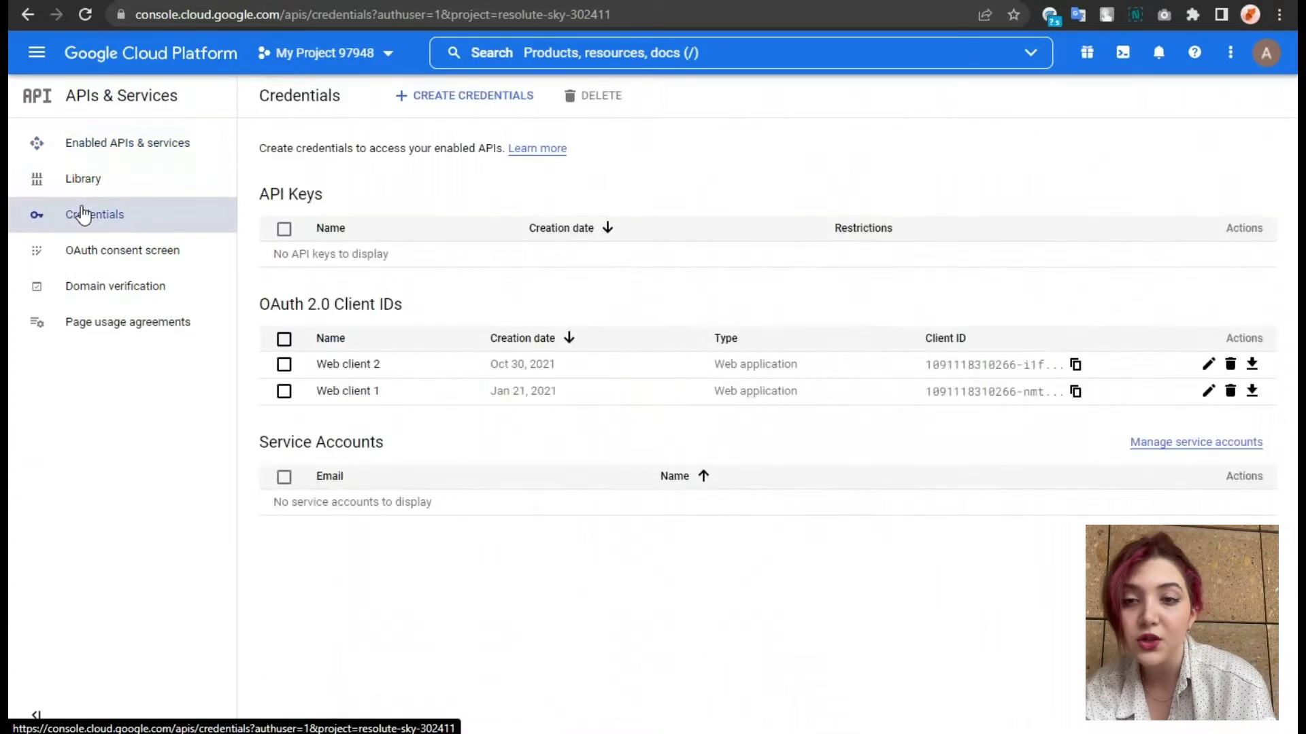
click(427, 97)
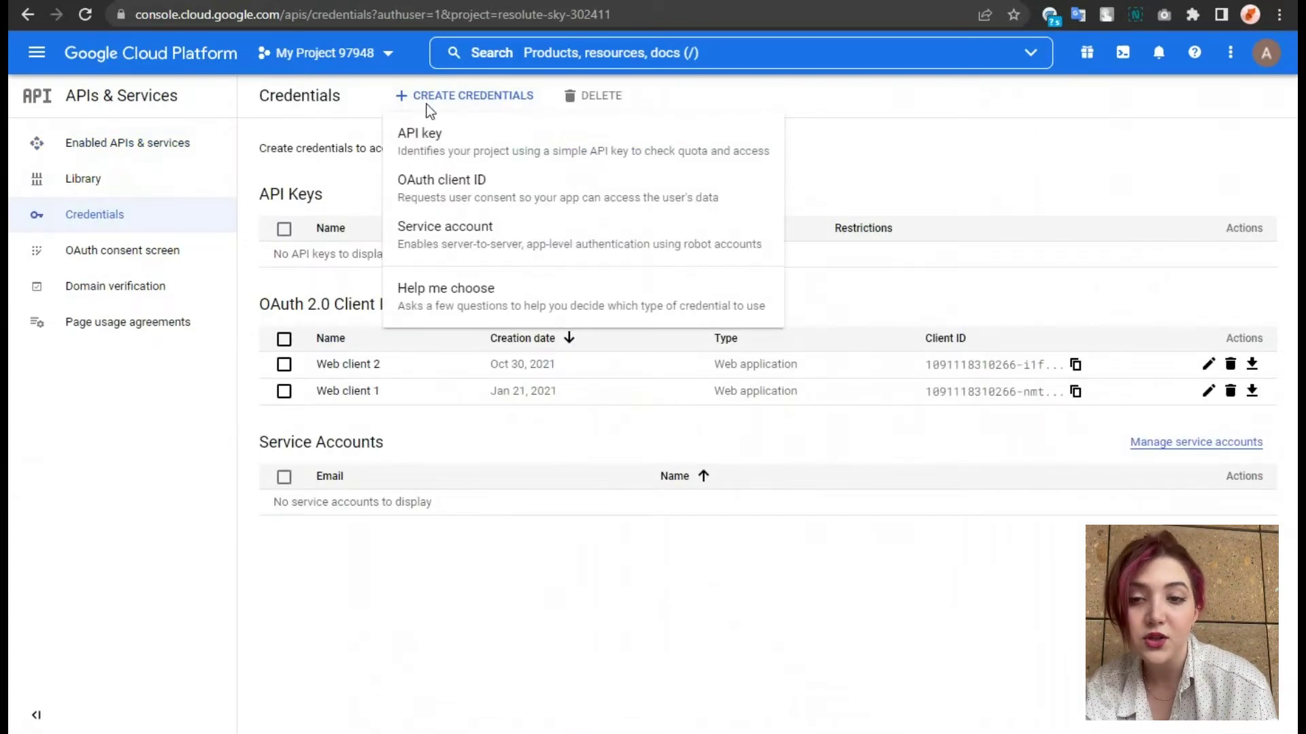
click(430, 194)
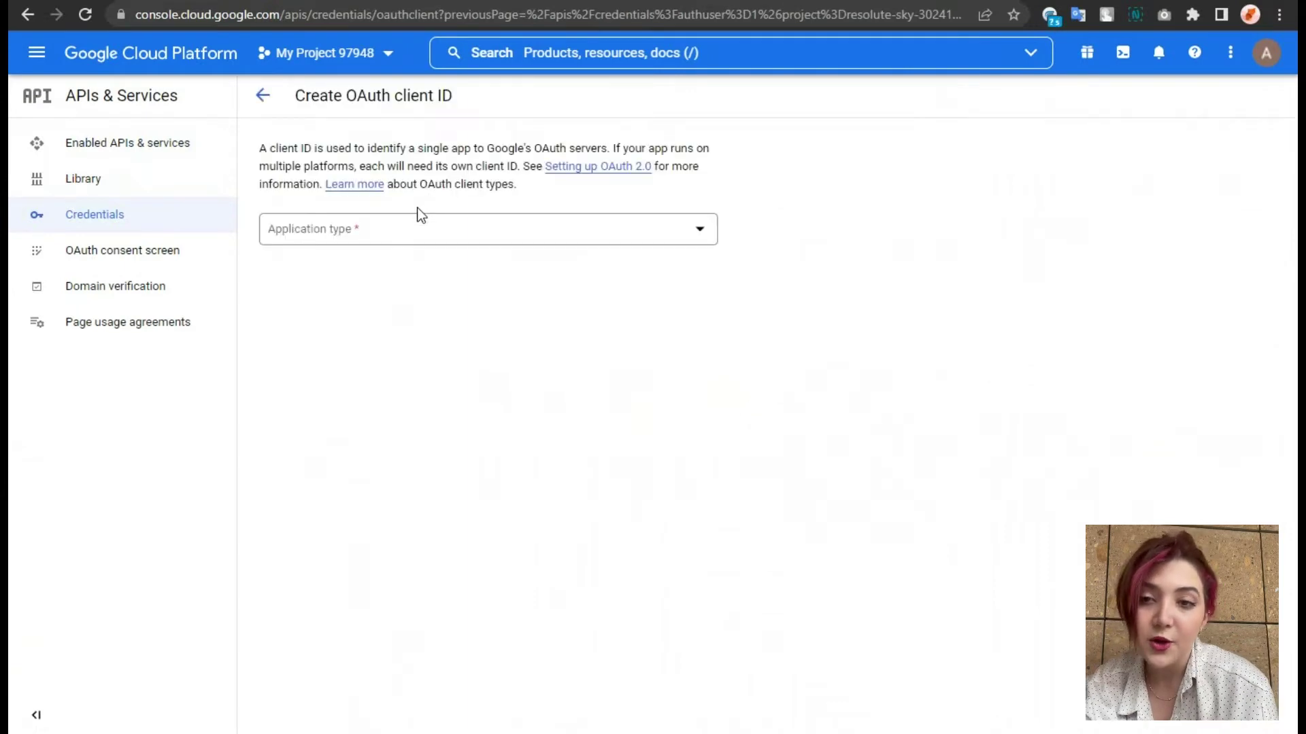
click(409, 235)
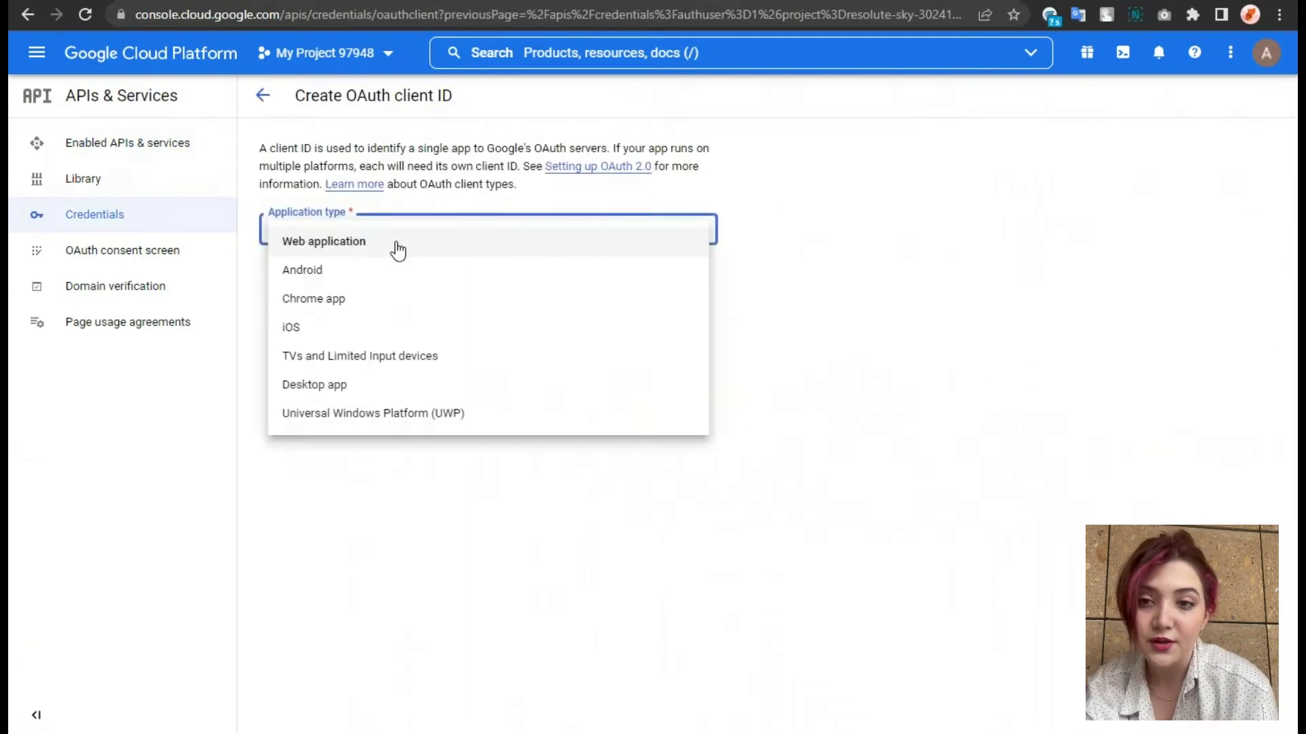
click(371, 247)
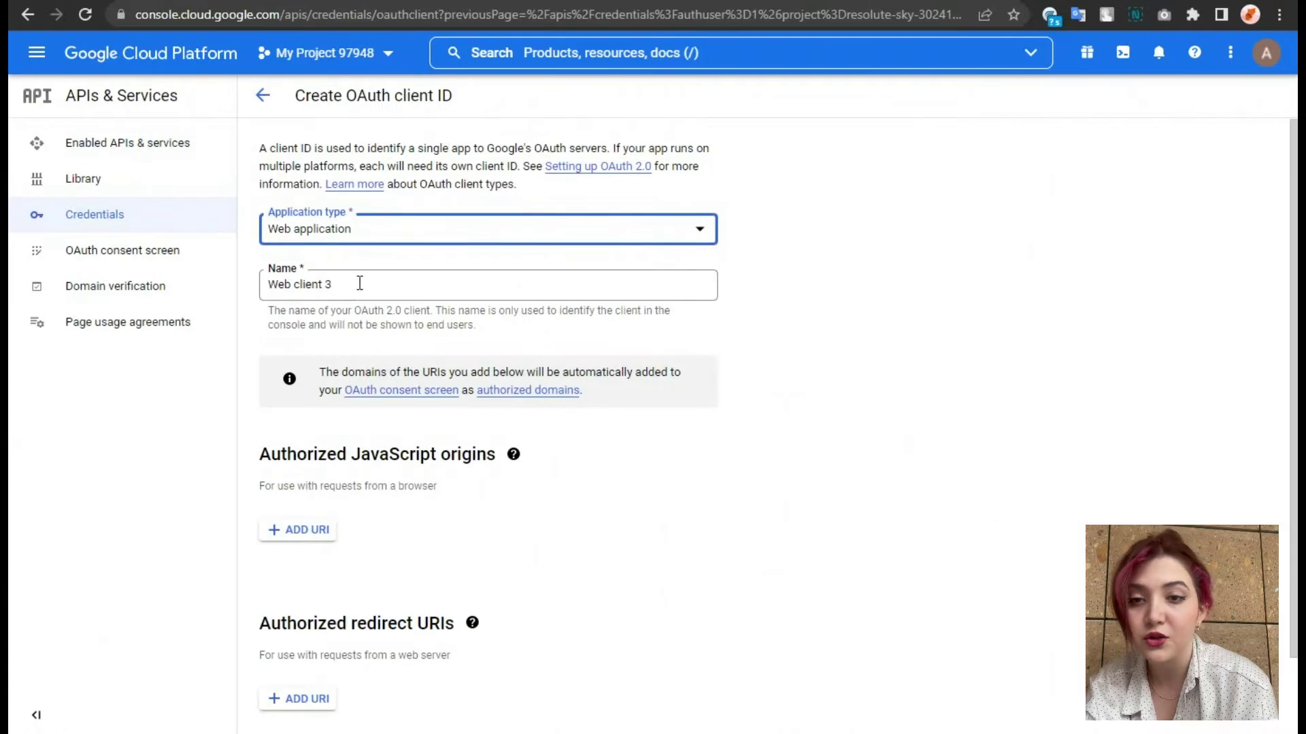
scroll(333, 381, down, 2)
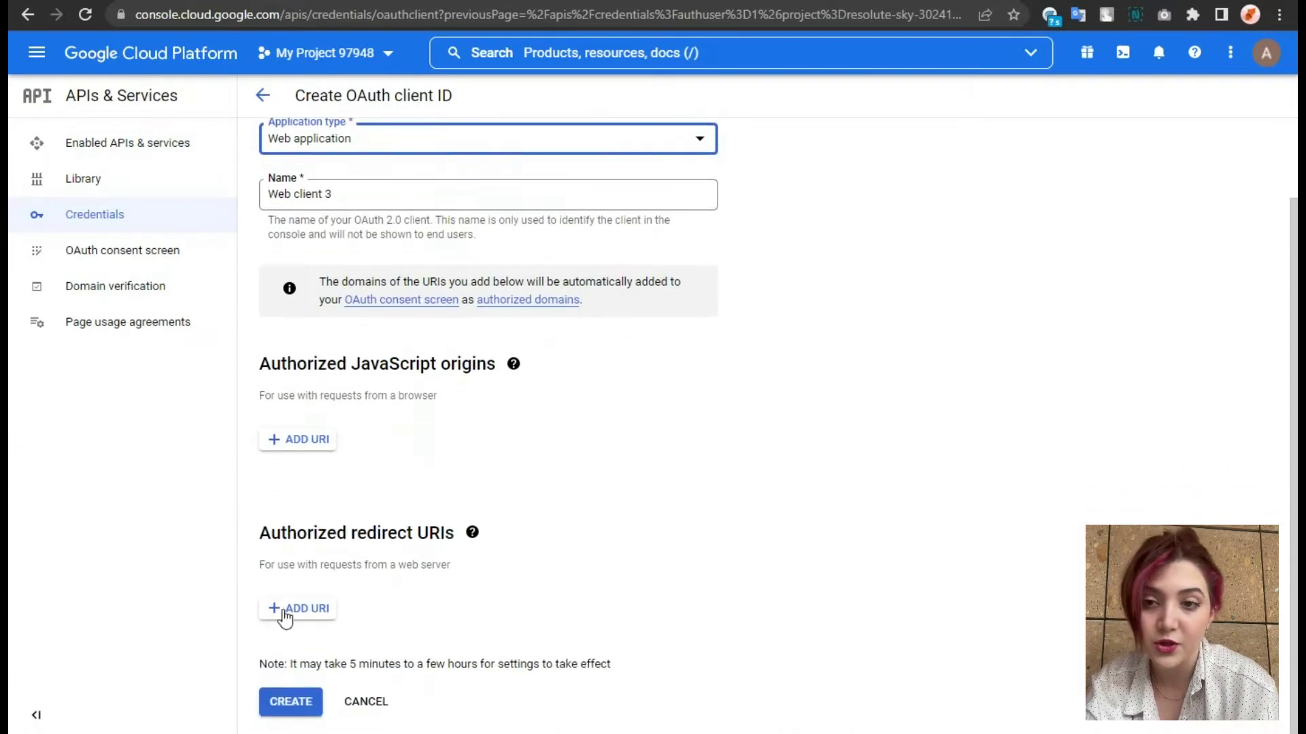
- Add YaySMTP's redirect URL as an authorized redirect URI and create the web client
key(ctrl+Tab)
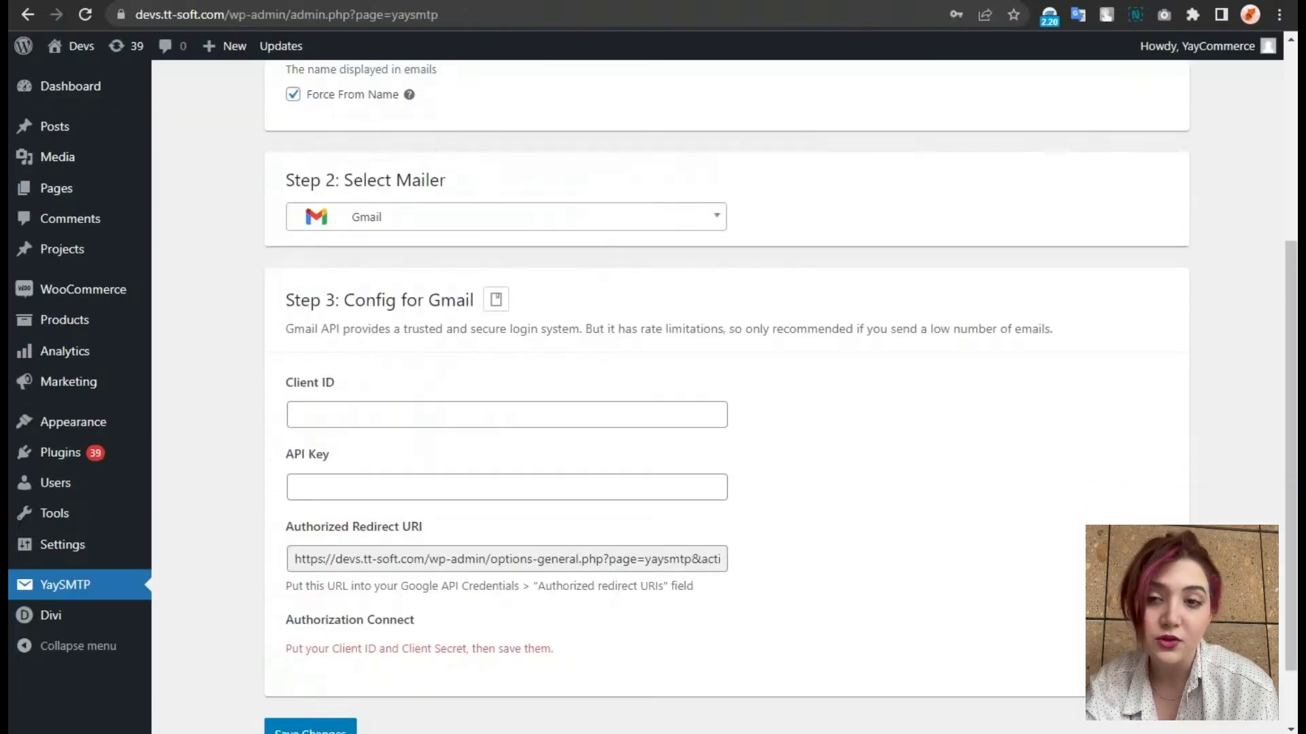
scroll(379, 399, down, 1)
click(361, 474)
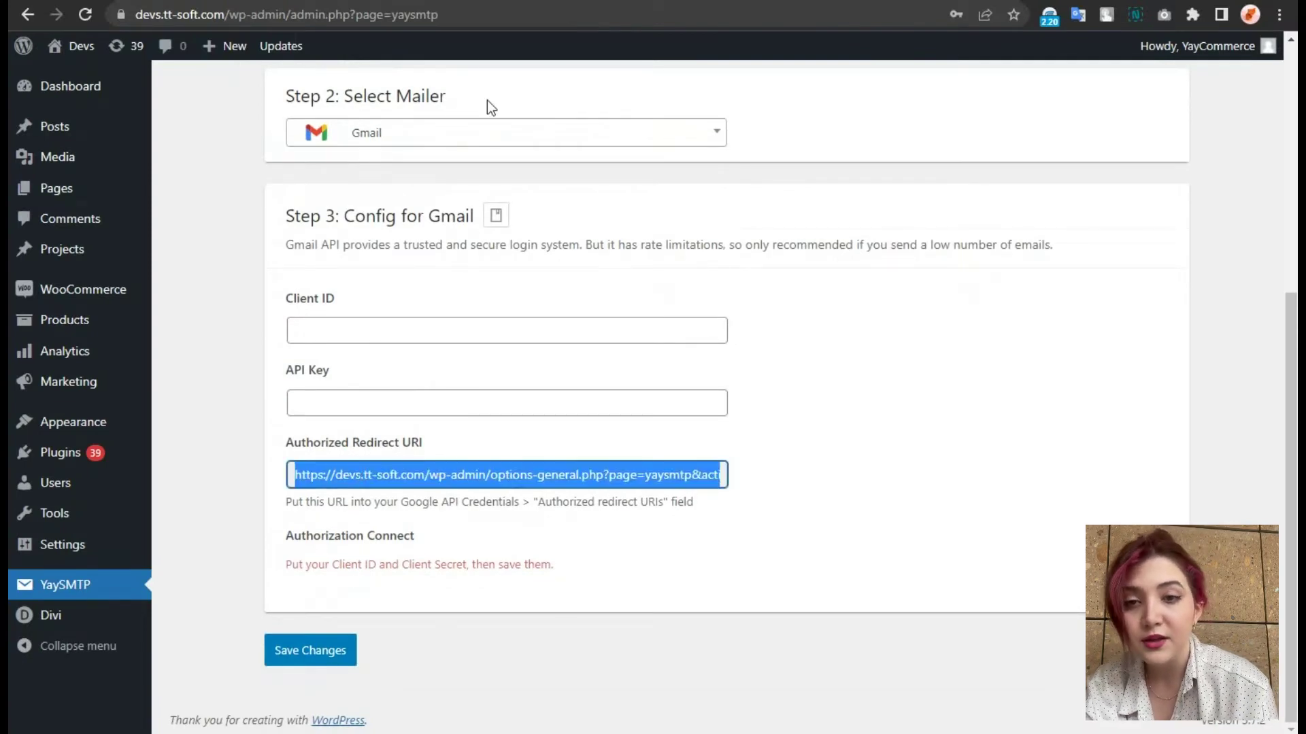
key(ctrl+Tab)
click(320, 608)
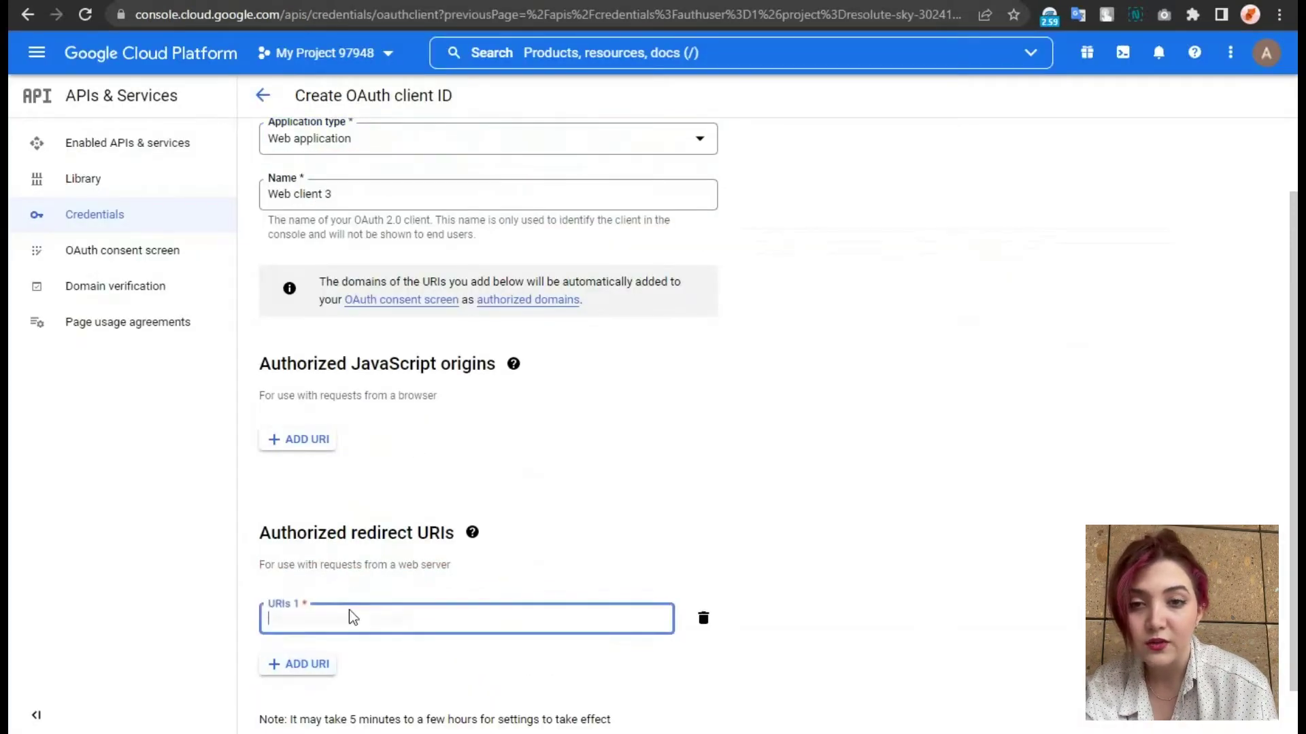
text(n/wp-admin/options-general.php?page=yaysmtp&action=serviceauthyaysmtp)
scroll(408, 651, down, 1)
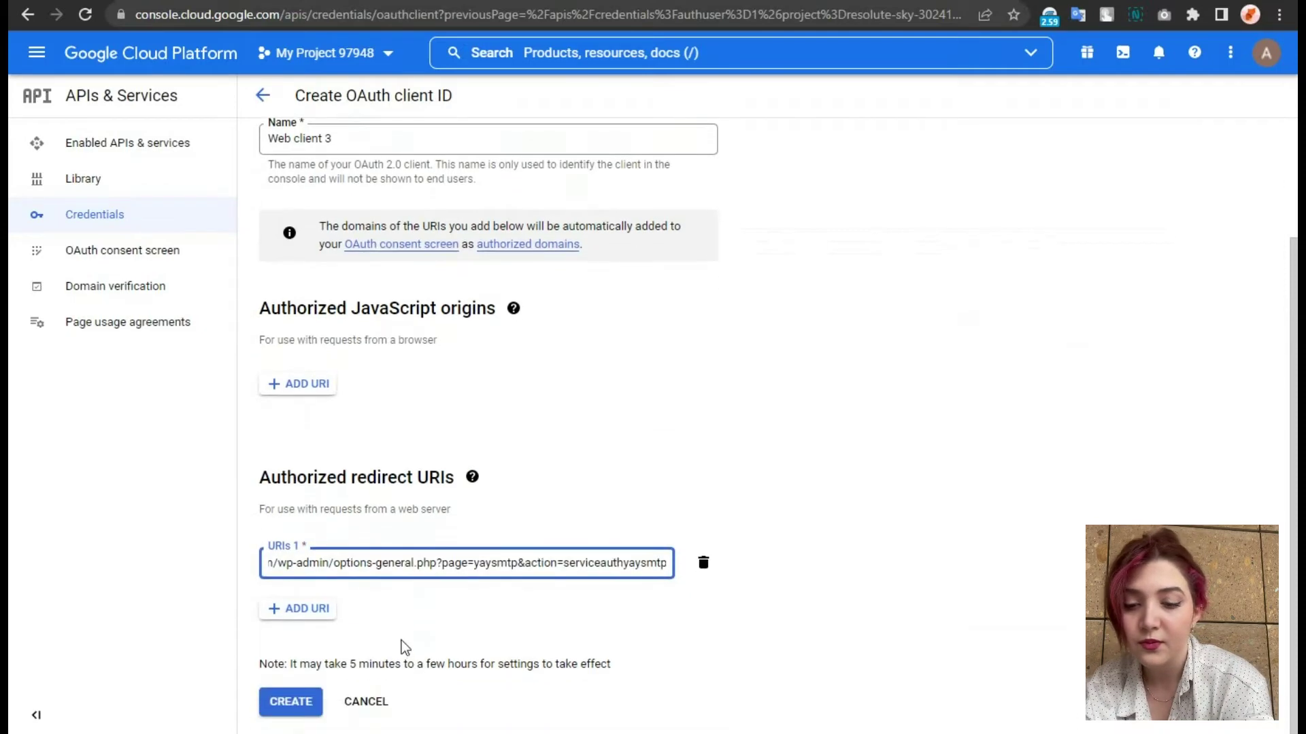
click(289, 701)
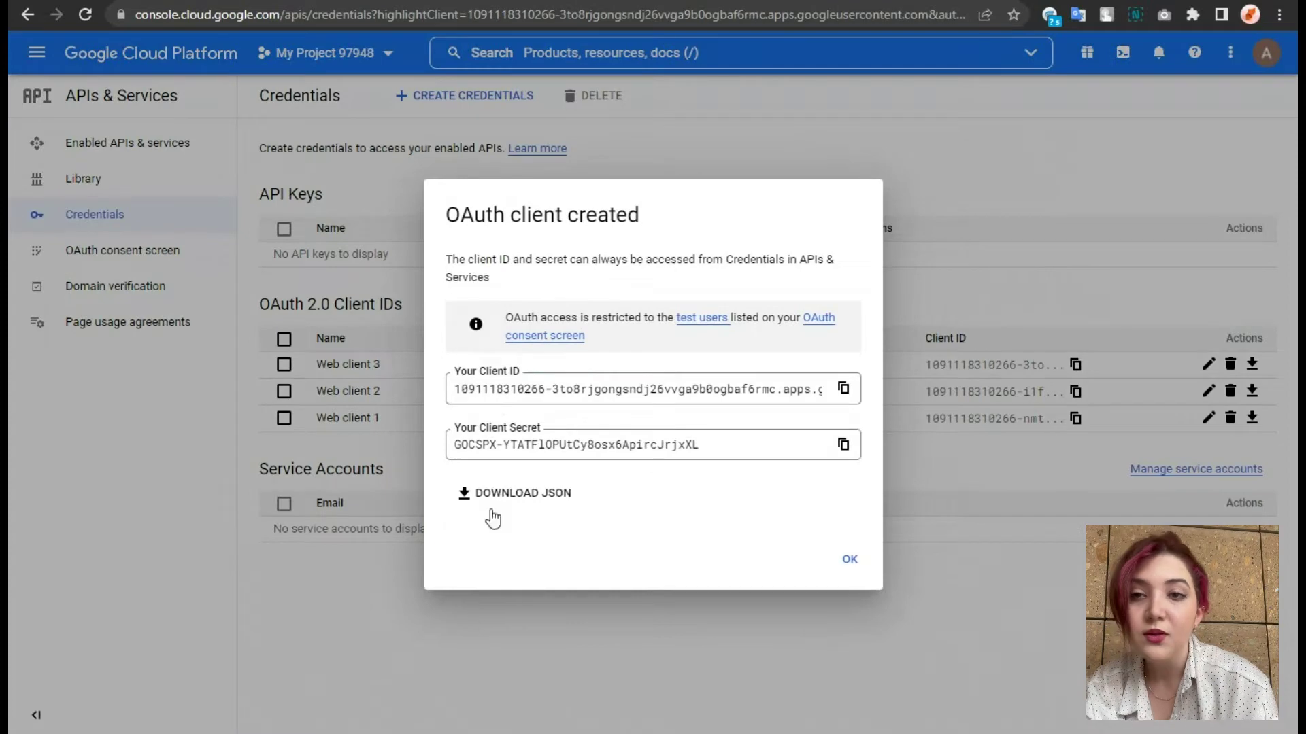
- Copy the new client ID into YaySMTP's Client ID field
click(843, 388)
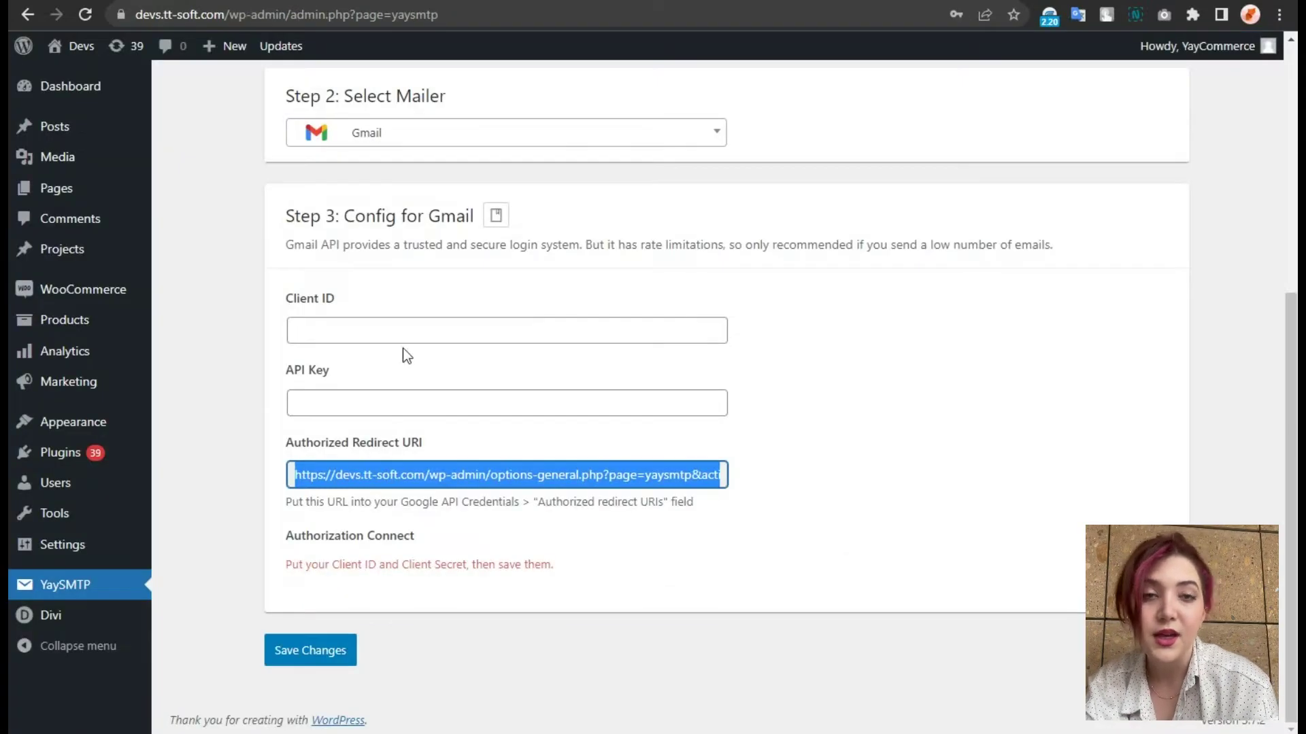
click(372, 324)
key(ctrl+v)
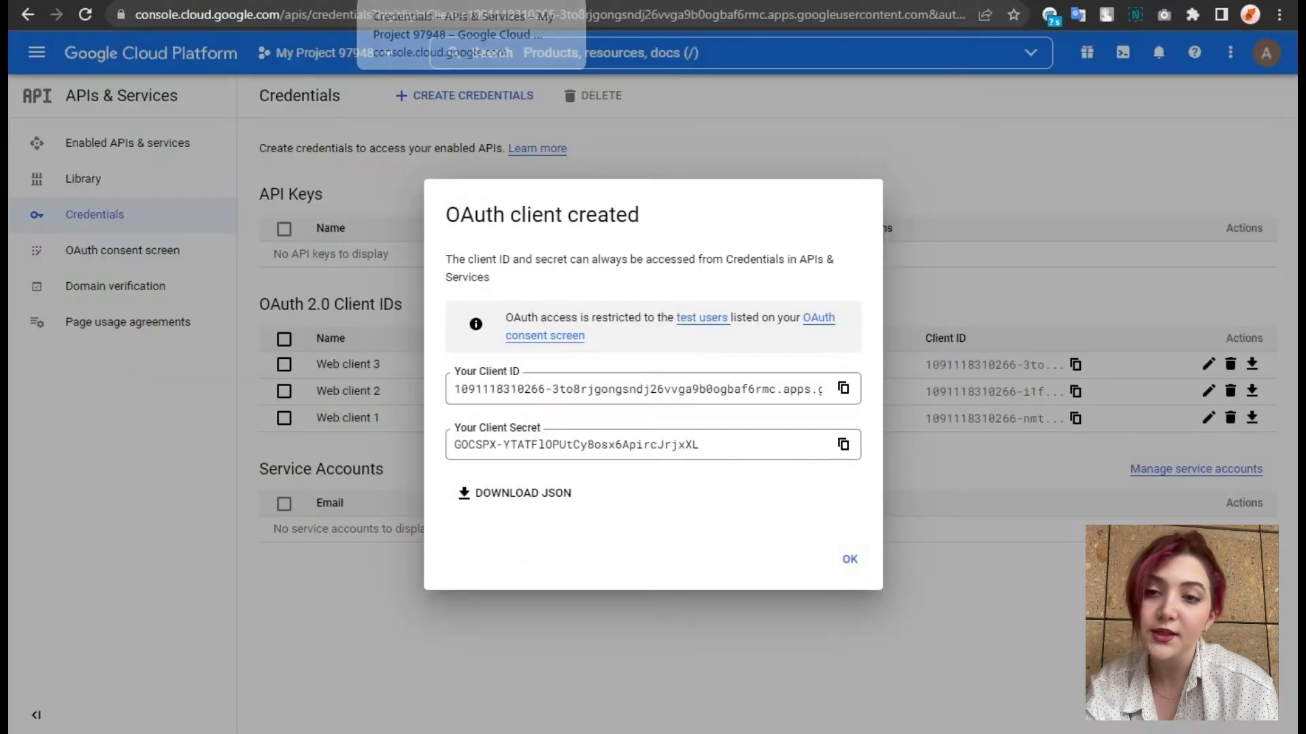
- Paste the client secret as the API Key, save the Gmail settings, and confirm authorization
click(843, 444)
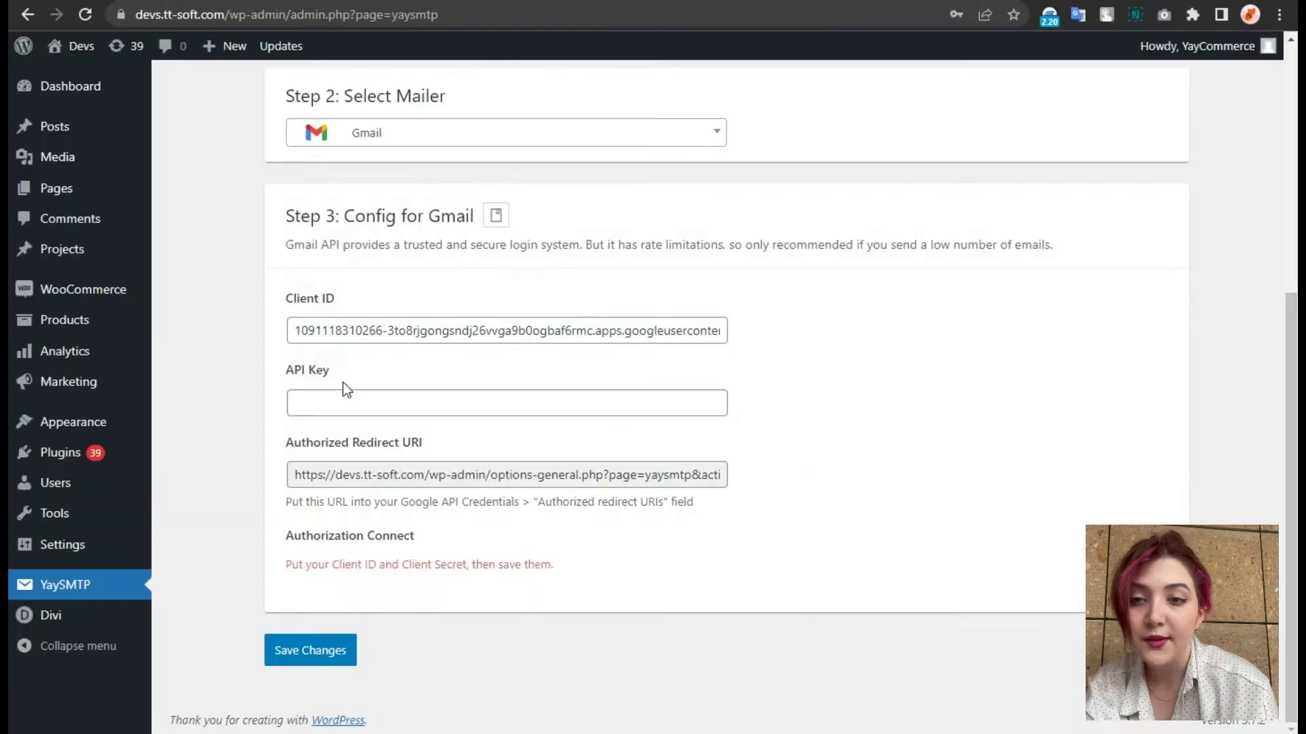
click(338, 402)
key(ctrl+v)
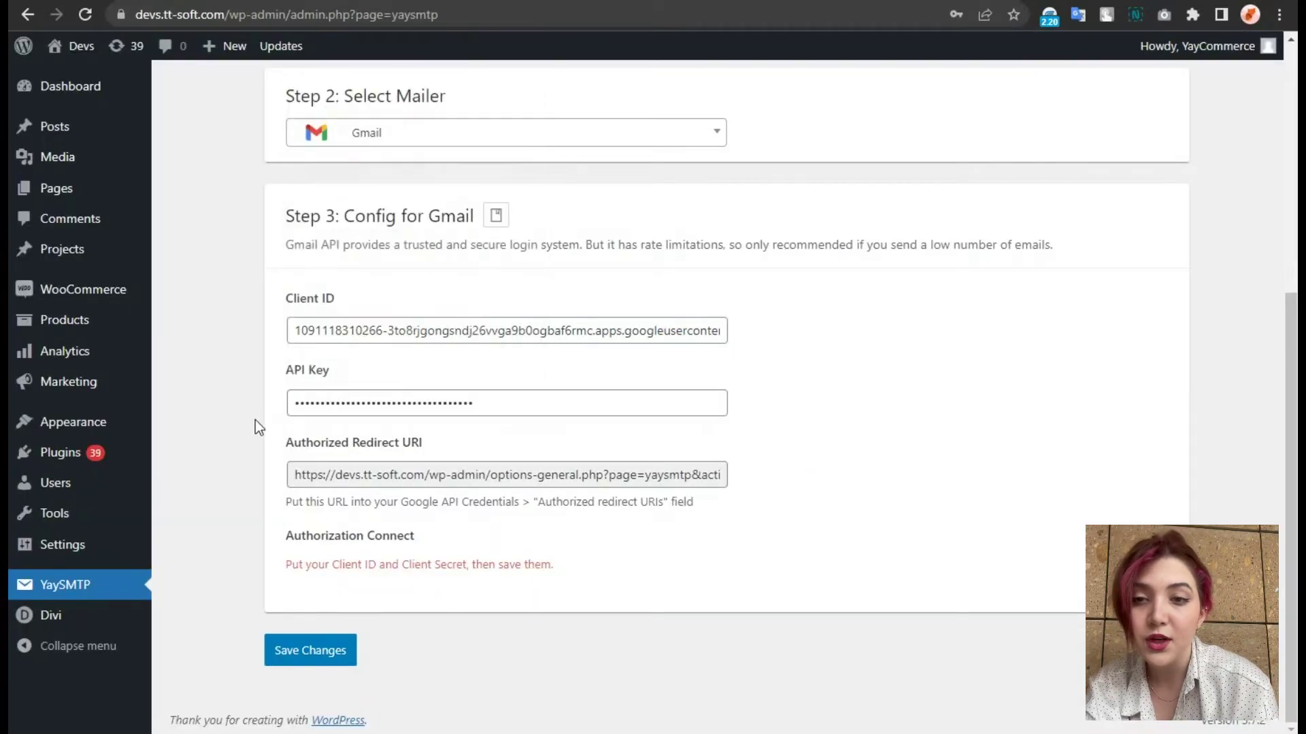
click(314, 645)
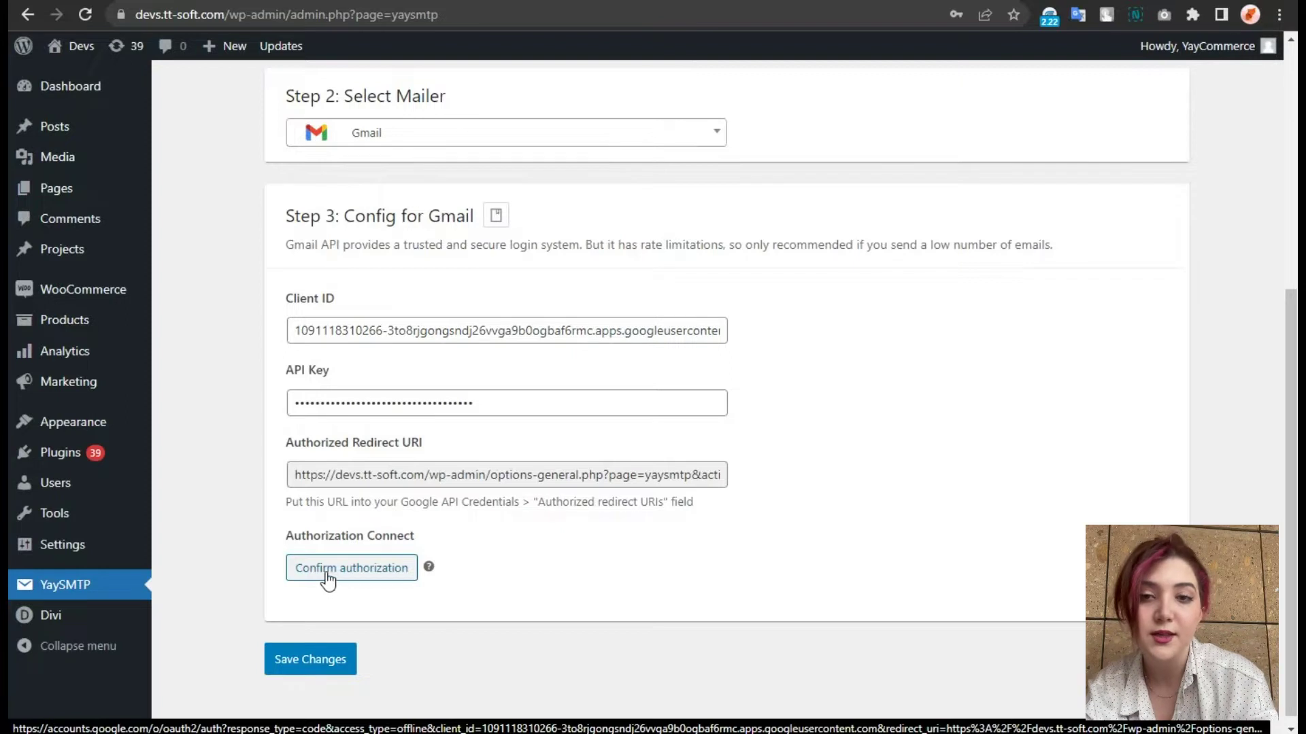
click(330, 584)
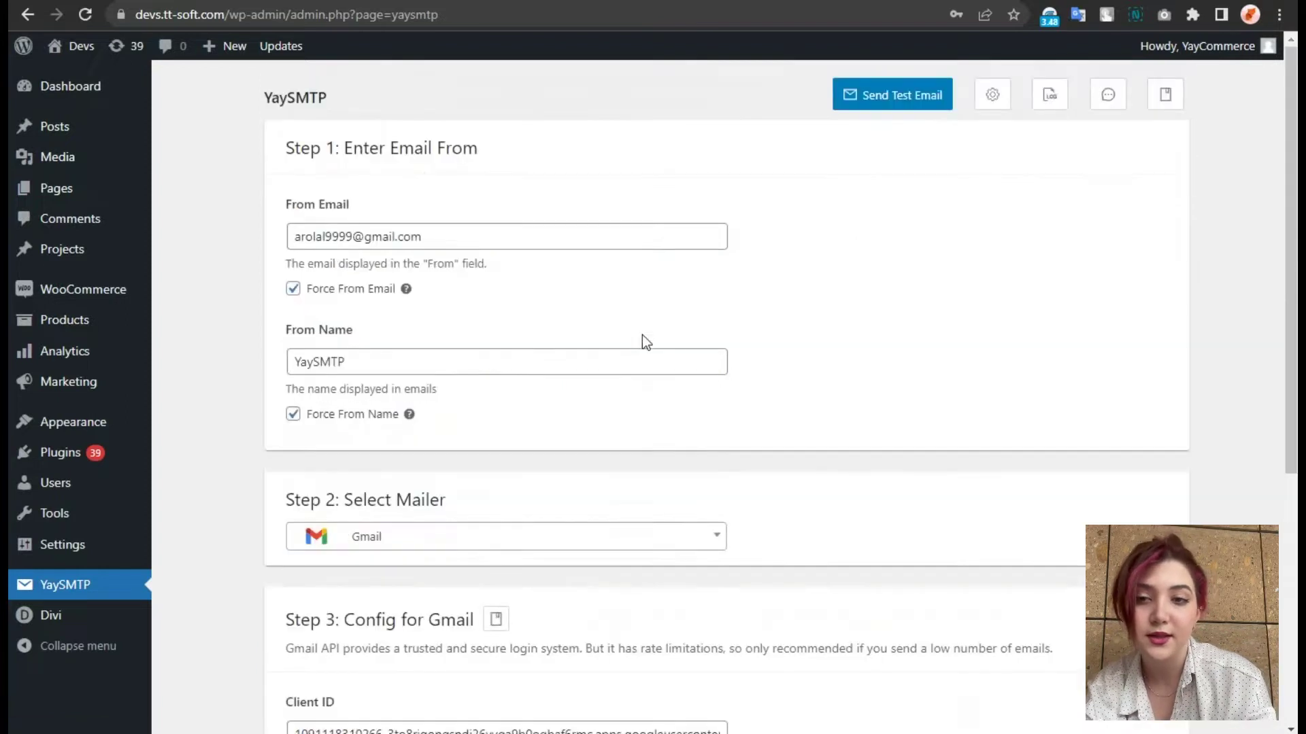
- Send a test email to the 'work' Gmail address; it fails with a 403 Gmail-API-disabled error
click(857, 100)
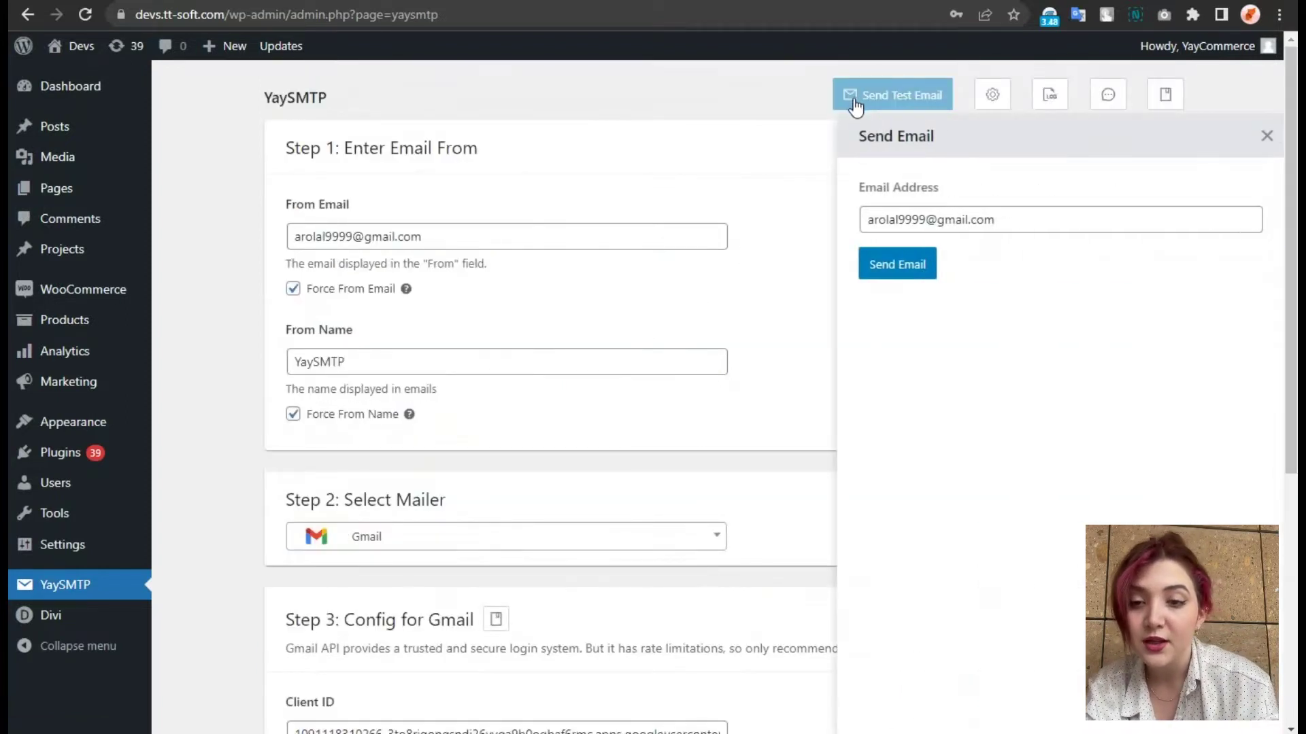
click(918, 219)
text(work)
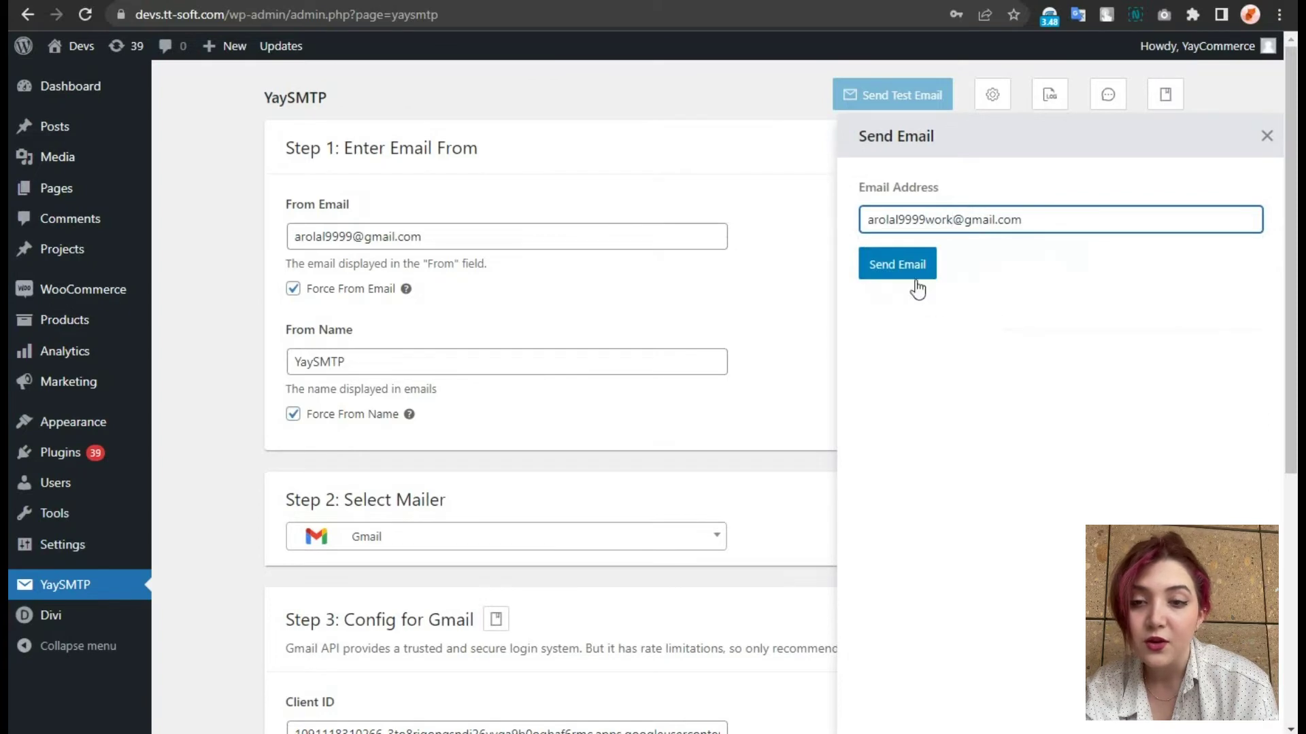
click(905, 274)
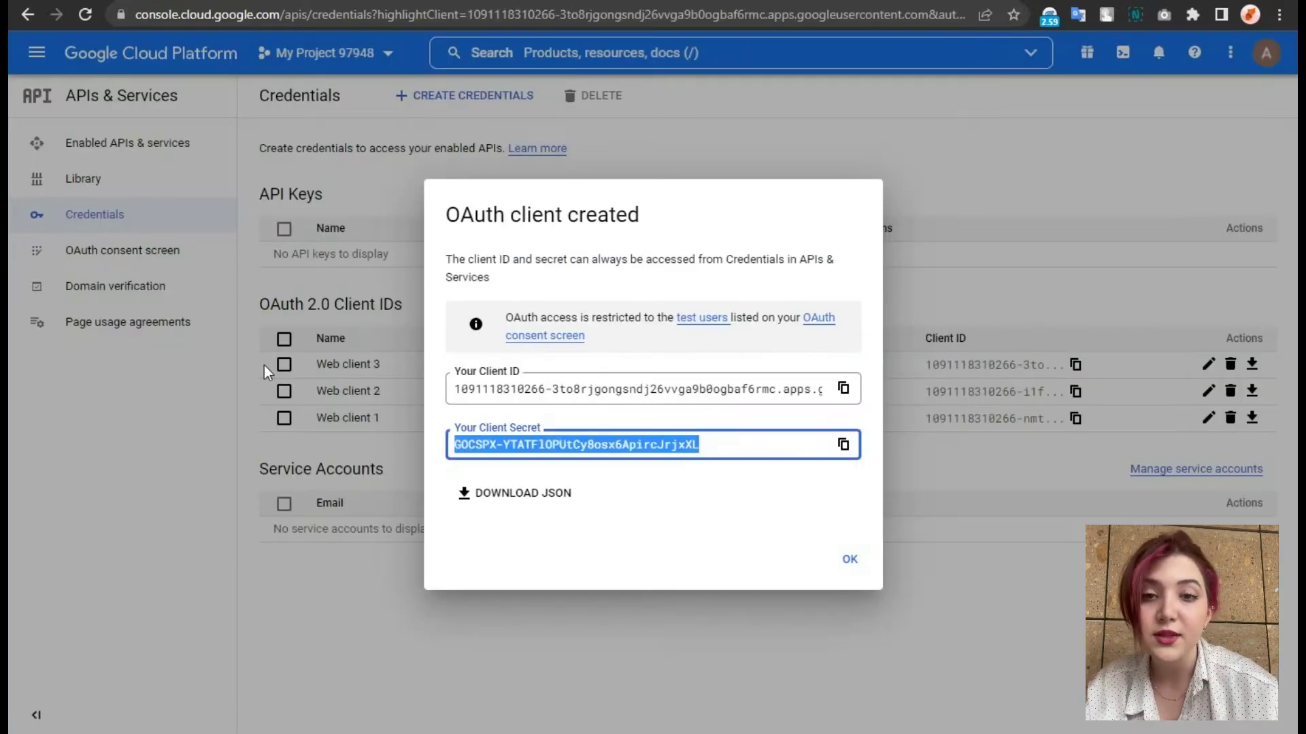
- Find the Gmail API in the API Library and enable it for the project
click(264, 365)
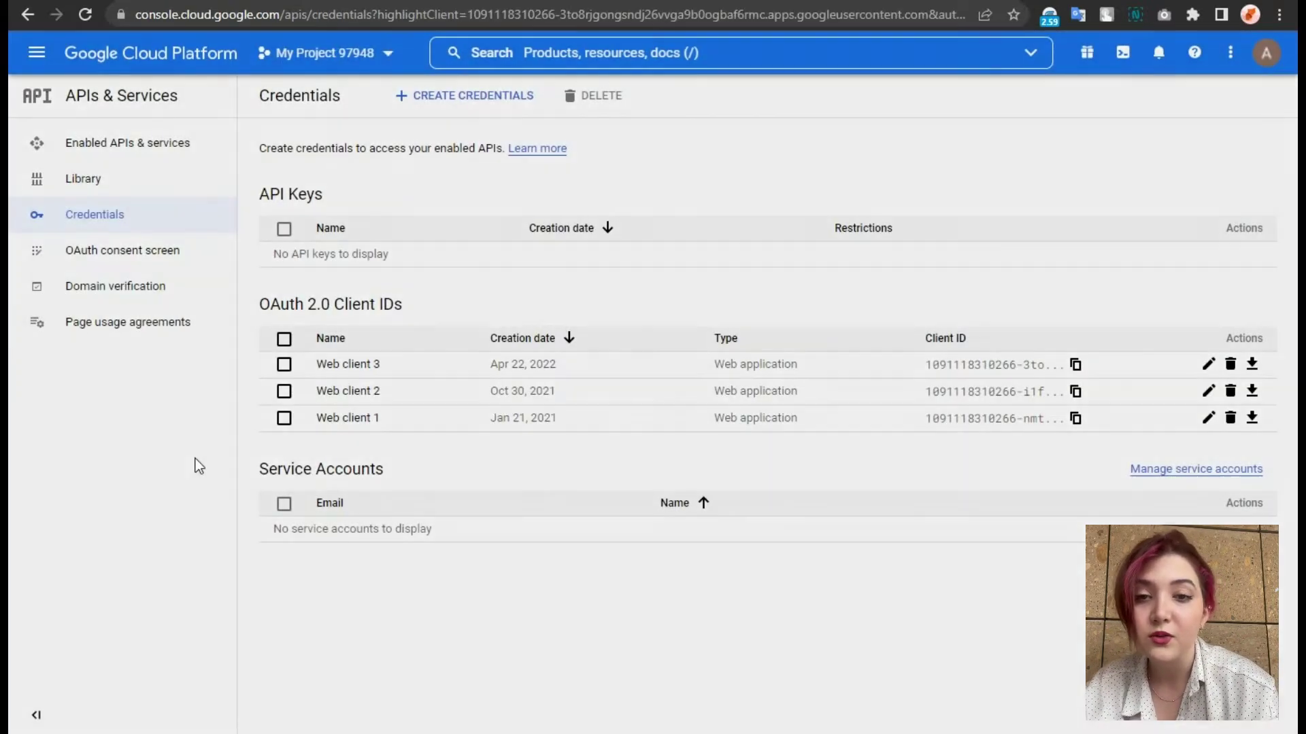
click(115, 194)
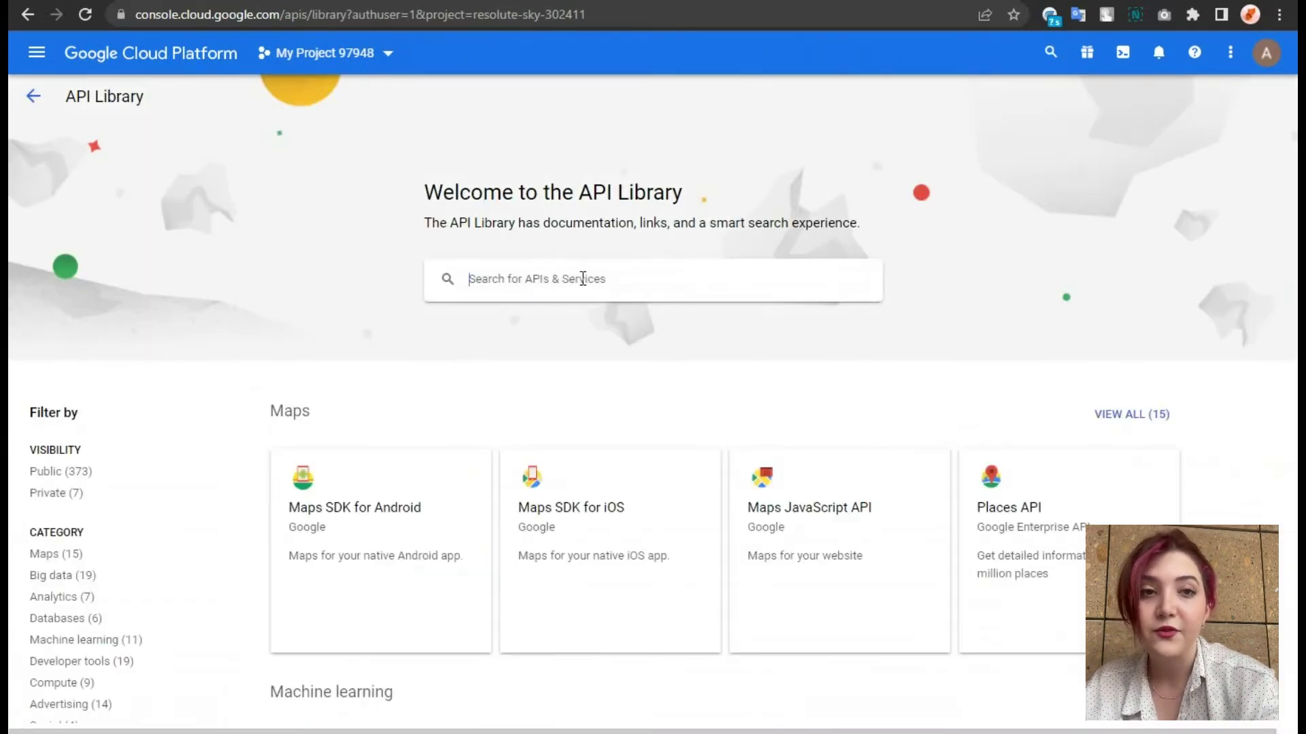
click(582, 279)
text(GMAIL)
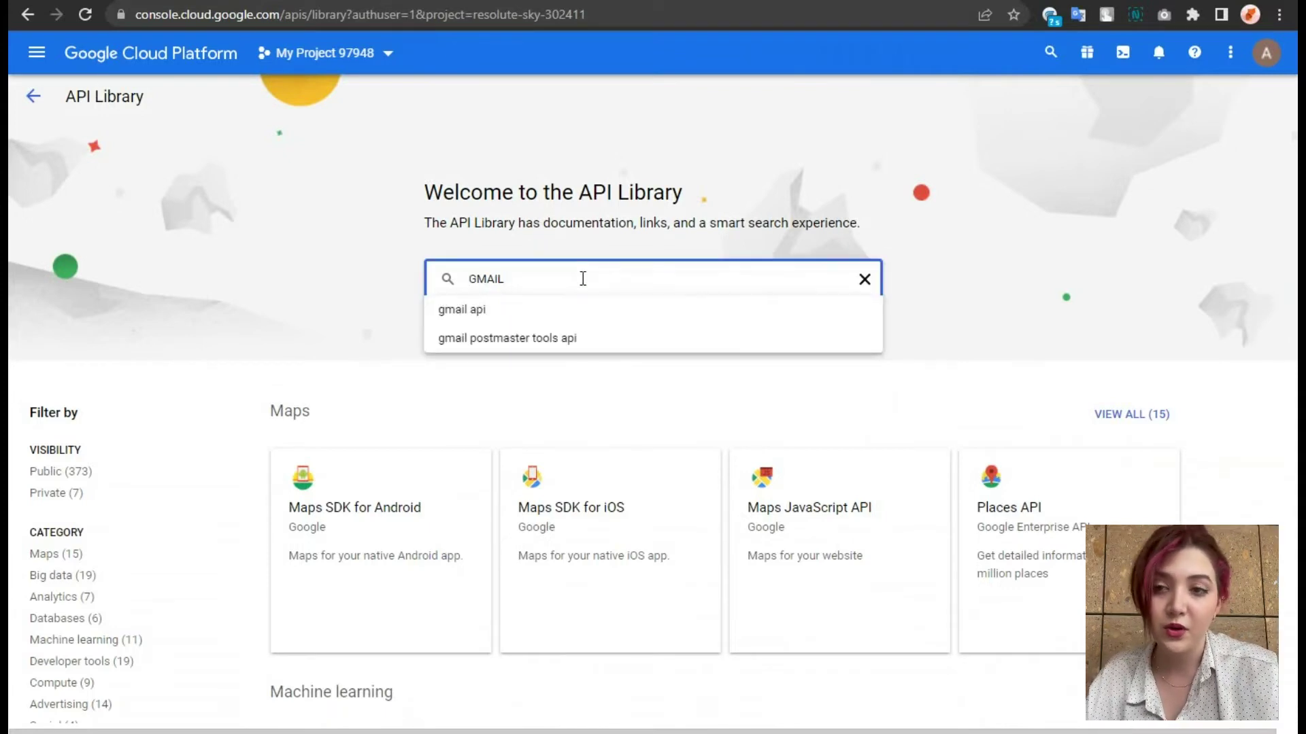
key(Down)
key(Return)
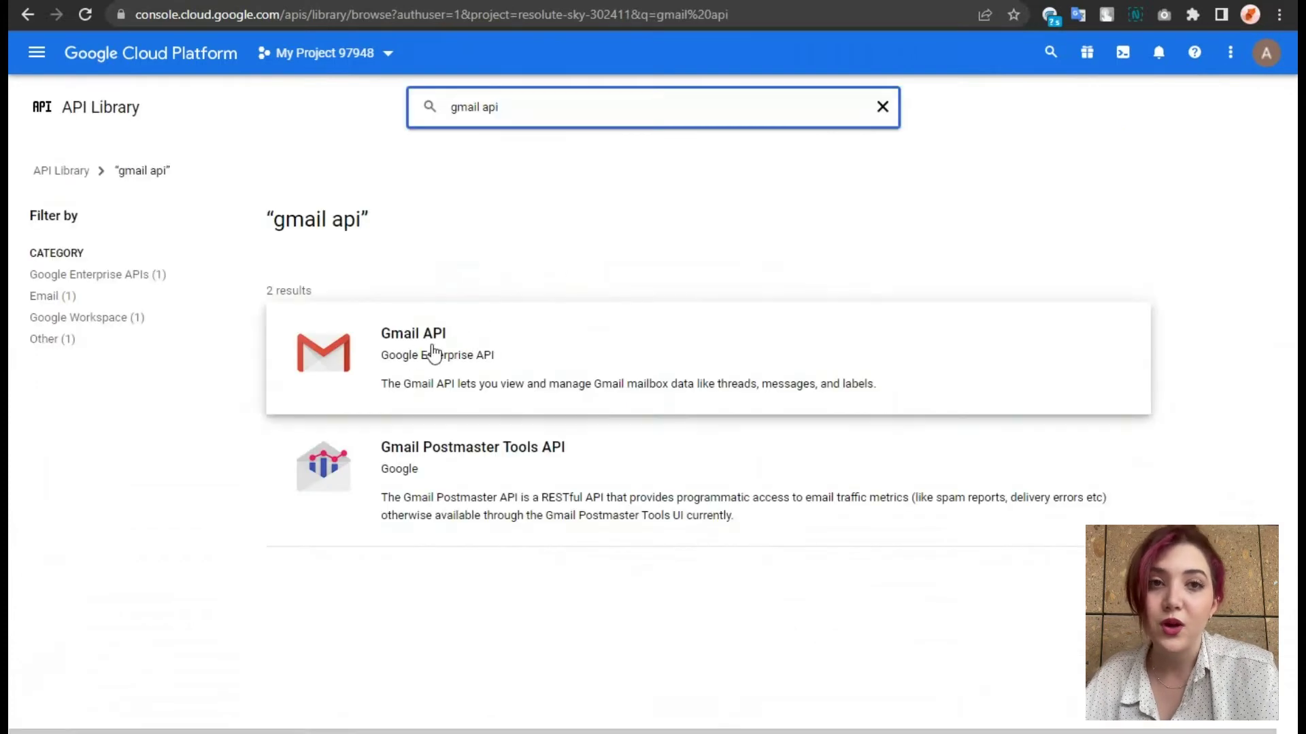
click(410, 349)
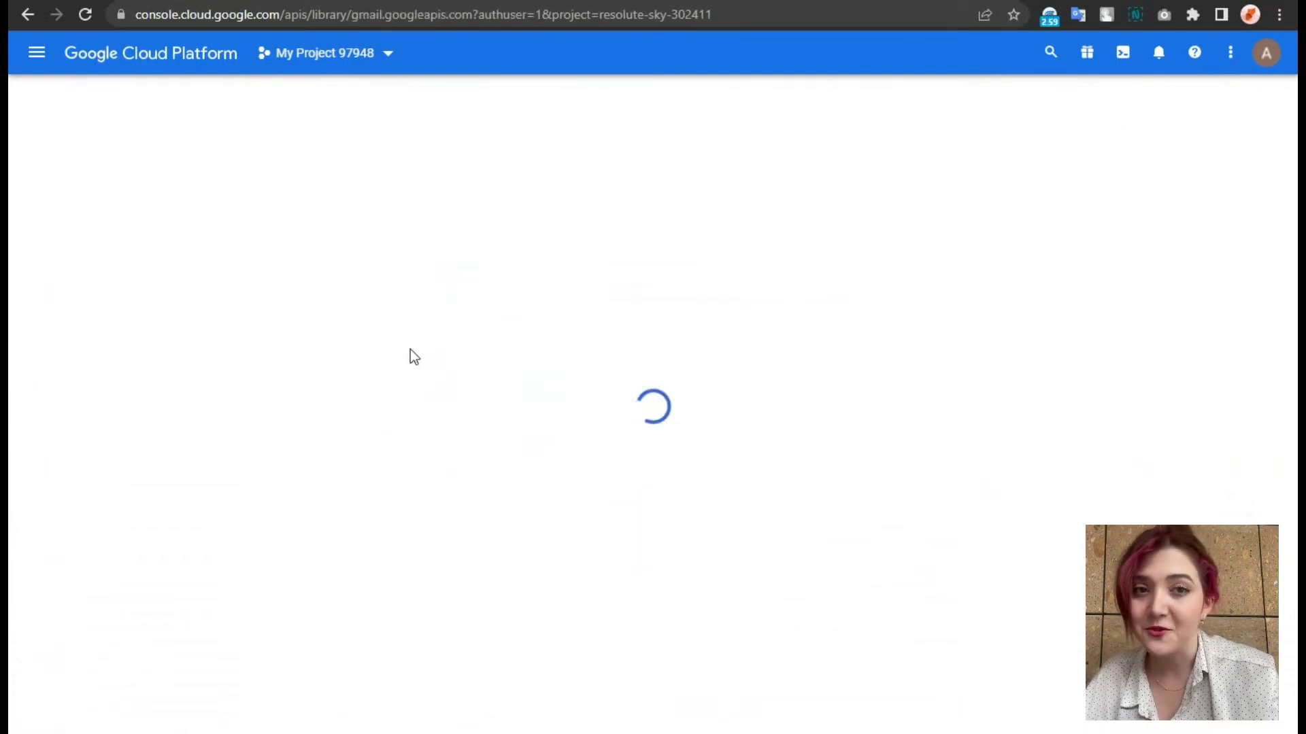
click(222, 292)
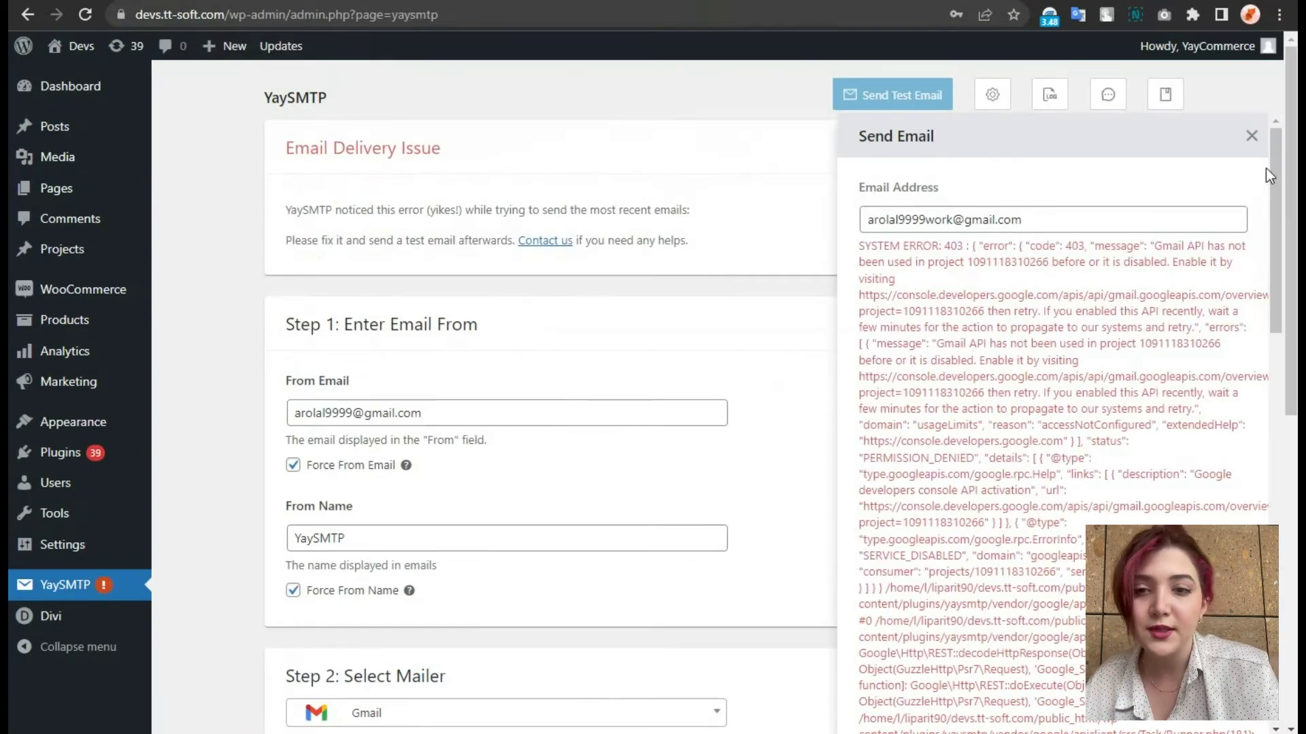
- Resend the YaySMTP test email from a fresh test email panel
click(1251, 135)
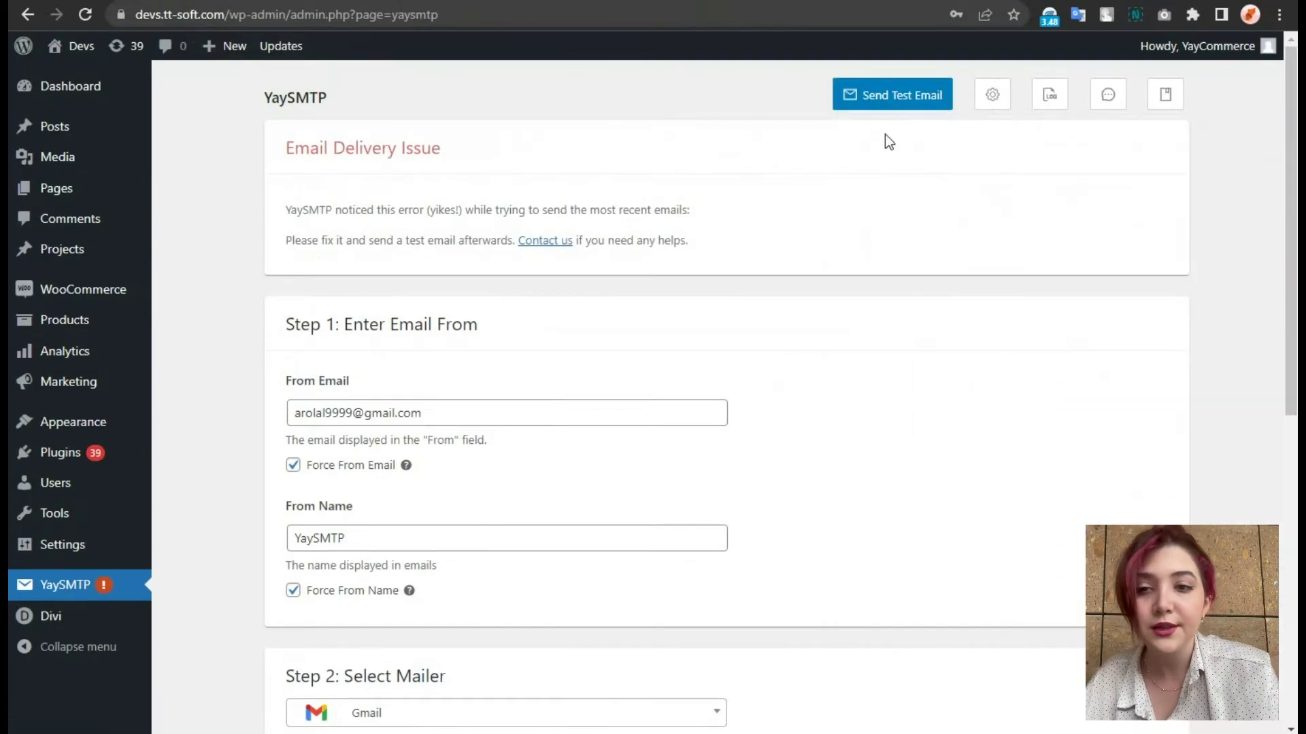
click(881, 98)
click(1043, 218)
scroll(958, 356, down, 1)
scroll(958, 356, down, 5)
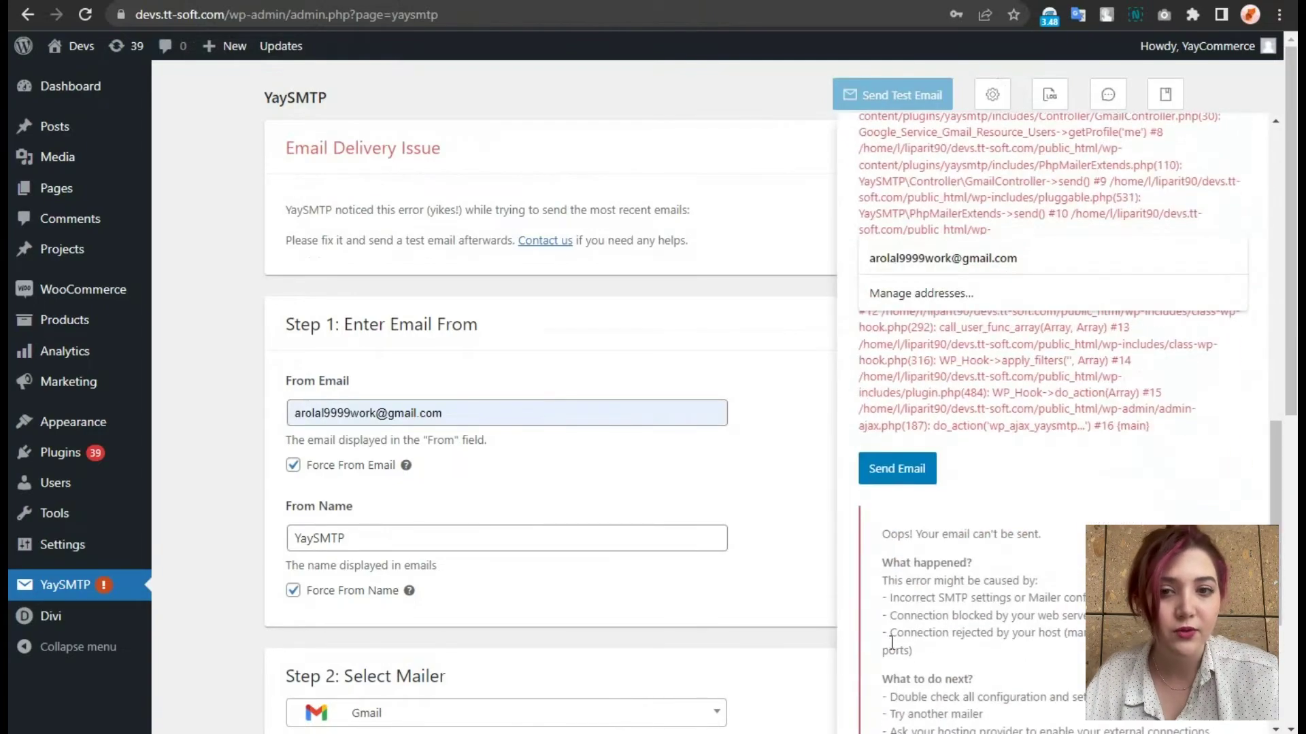
click(884, 467)
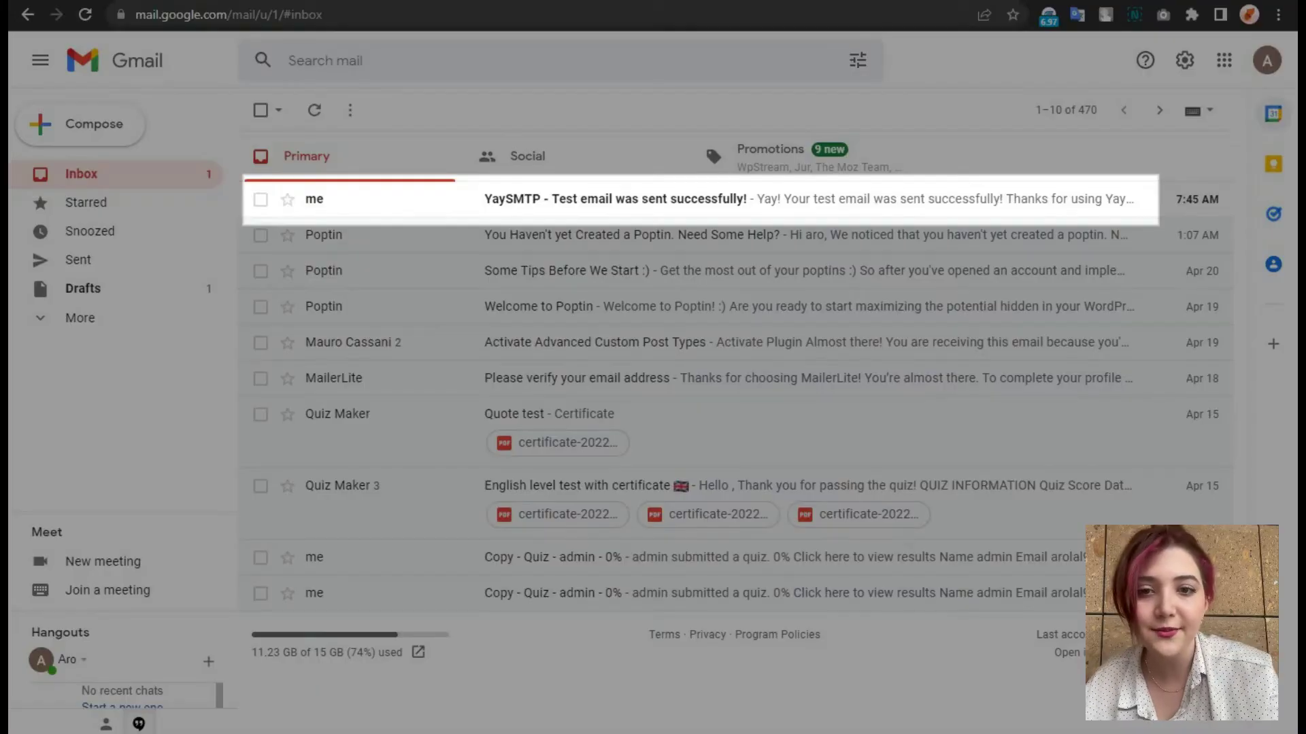
- Open the YaySMTP test email in Gmail and check that it was mailed by gmail.com
click(429, 216)
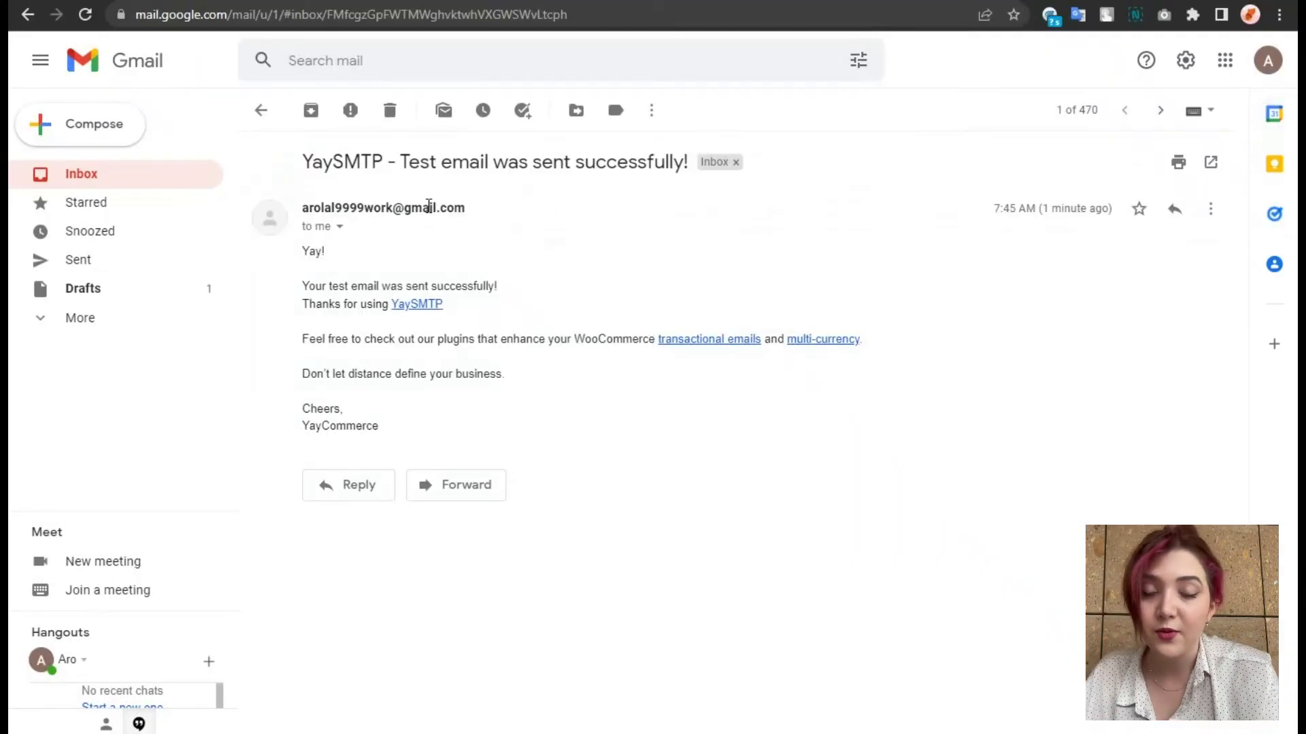
mouse_move(440, 216)
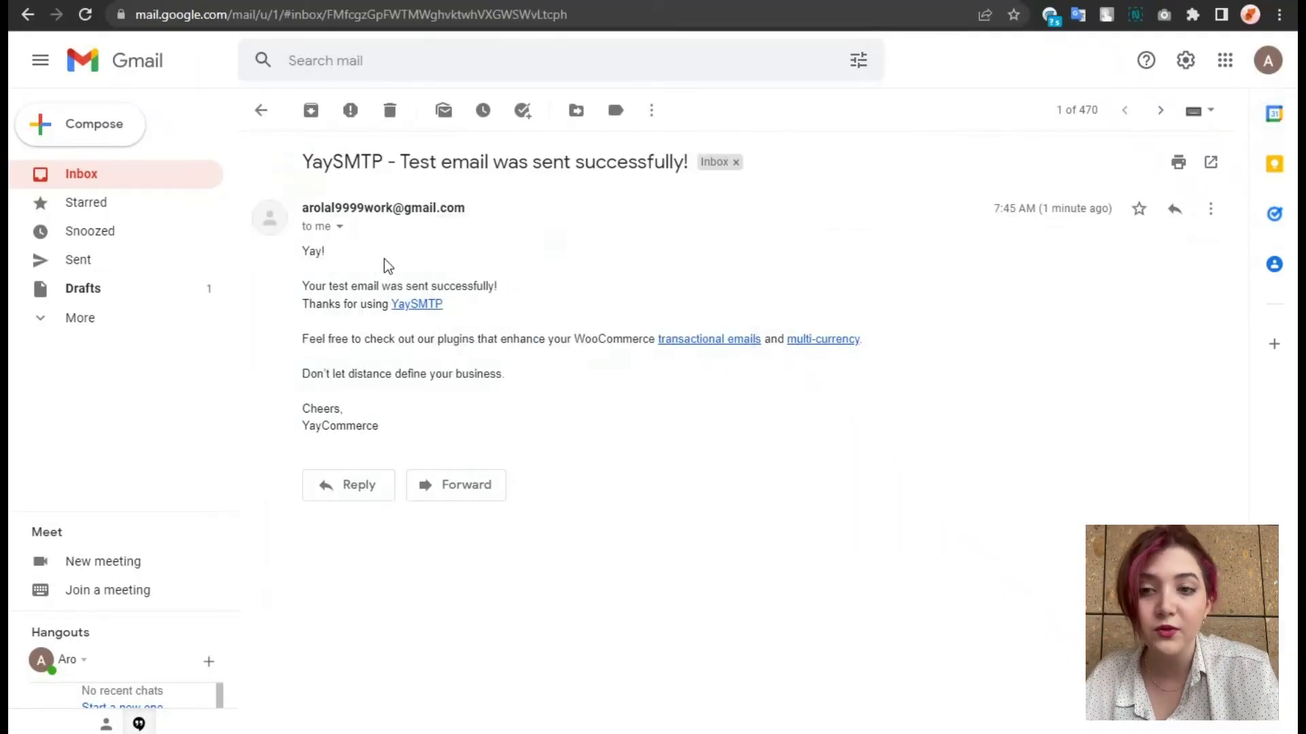
click(340, 229)
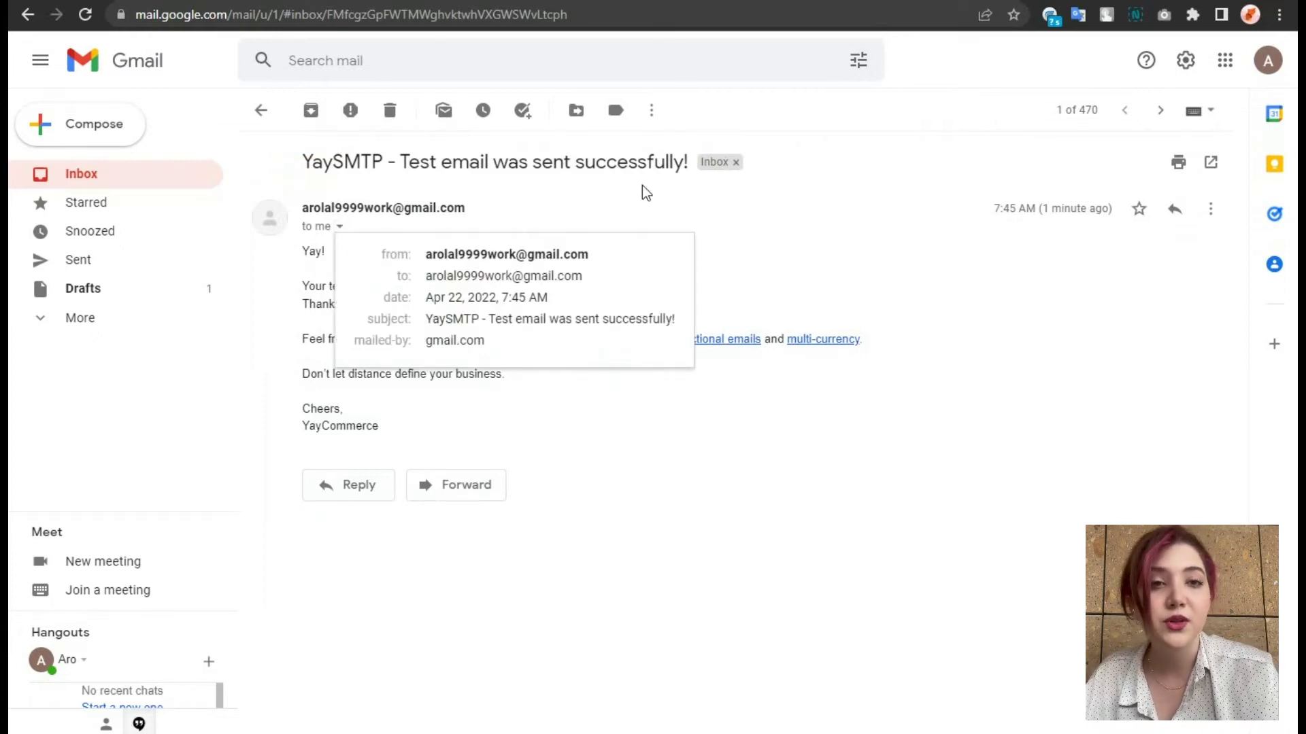
click(637, 216)
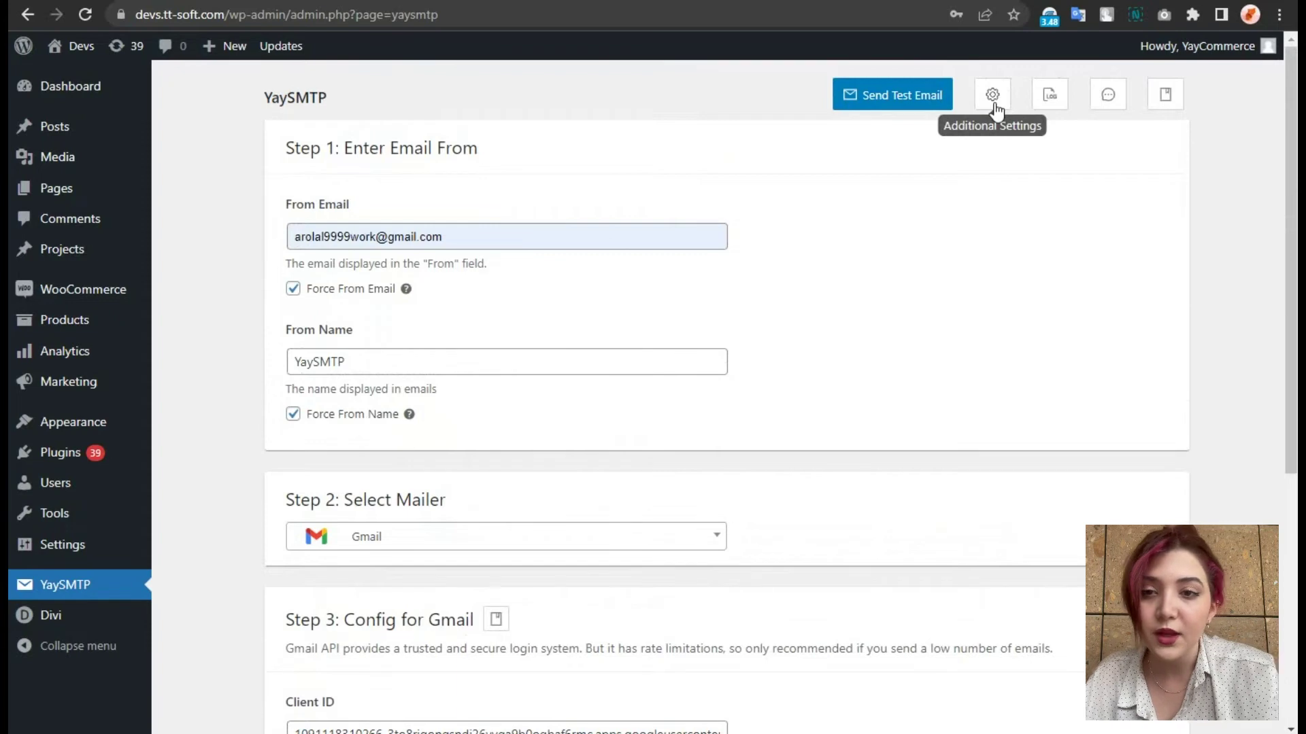
- In YaySMTP Additional Settings, decline saving the password and enable the weekly delivery summary email
click(993, 95)
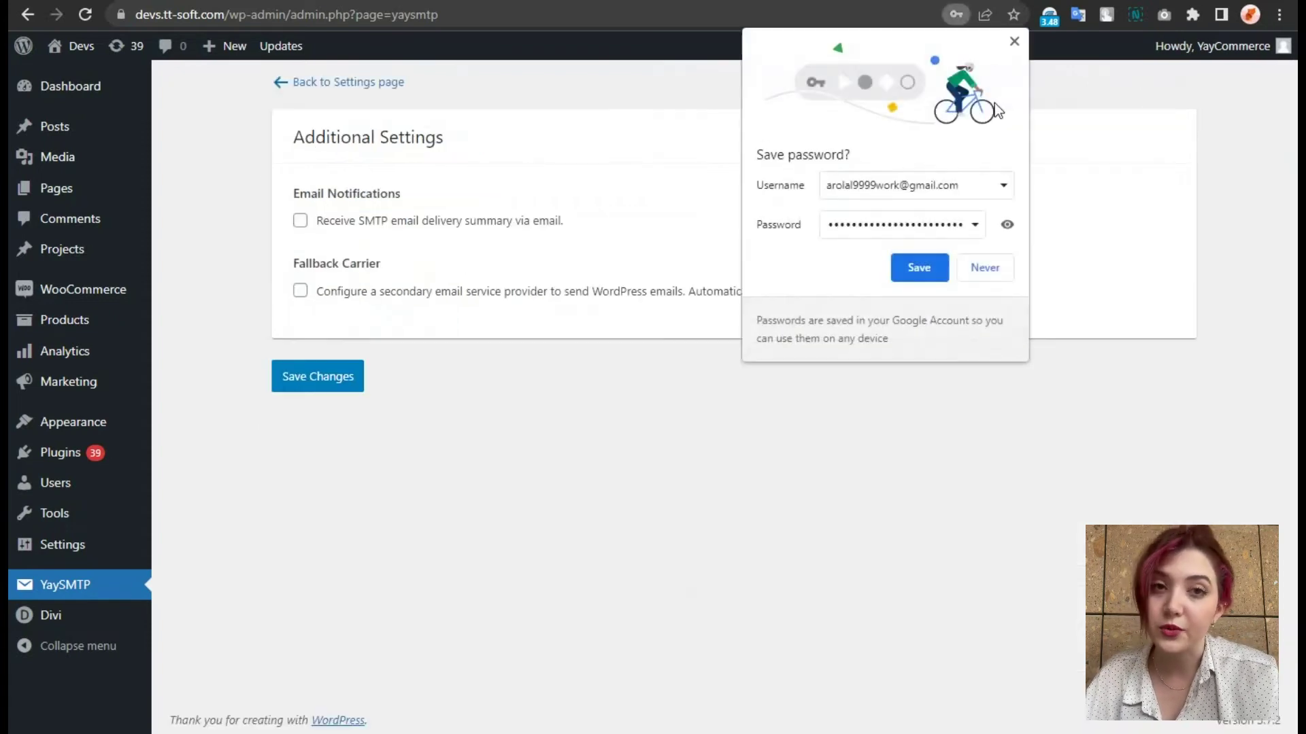
click(993, 267)
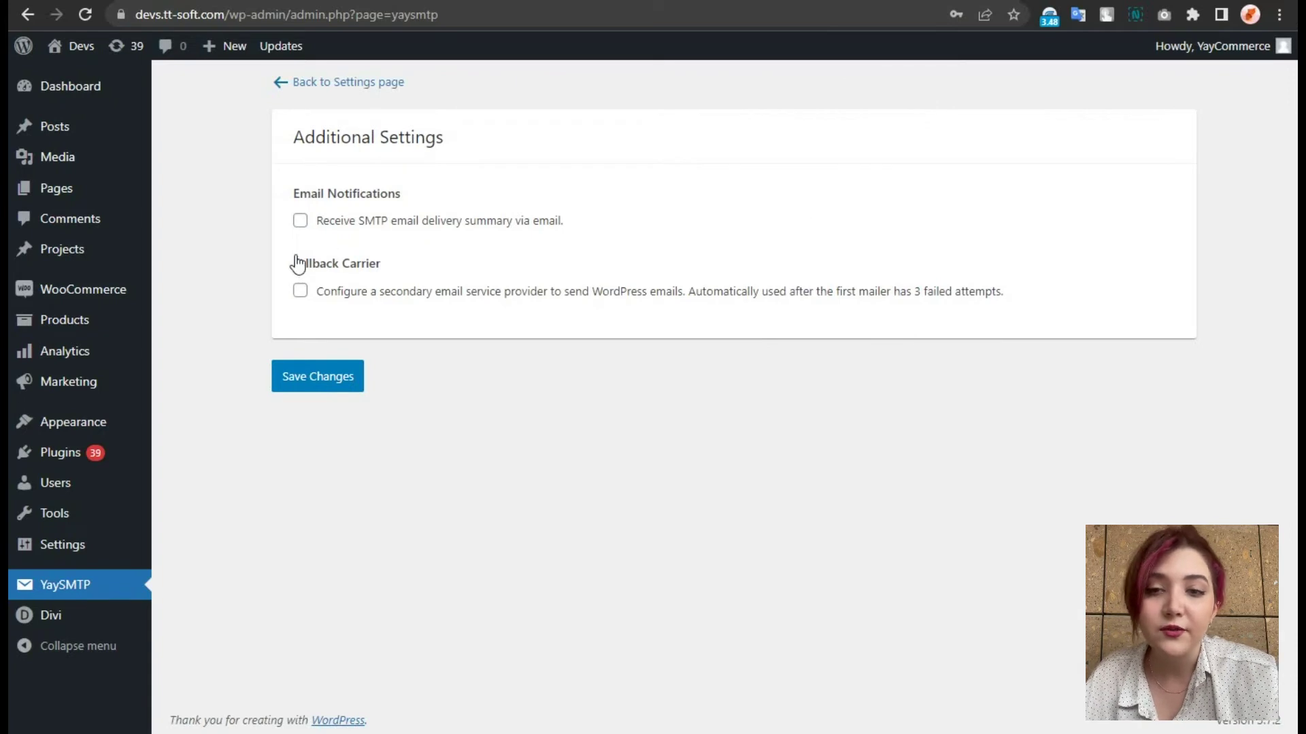
click(367, 225)
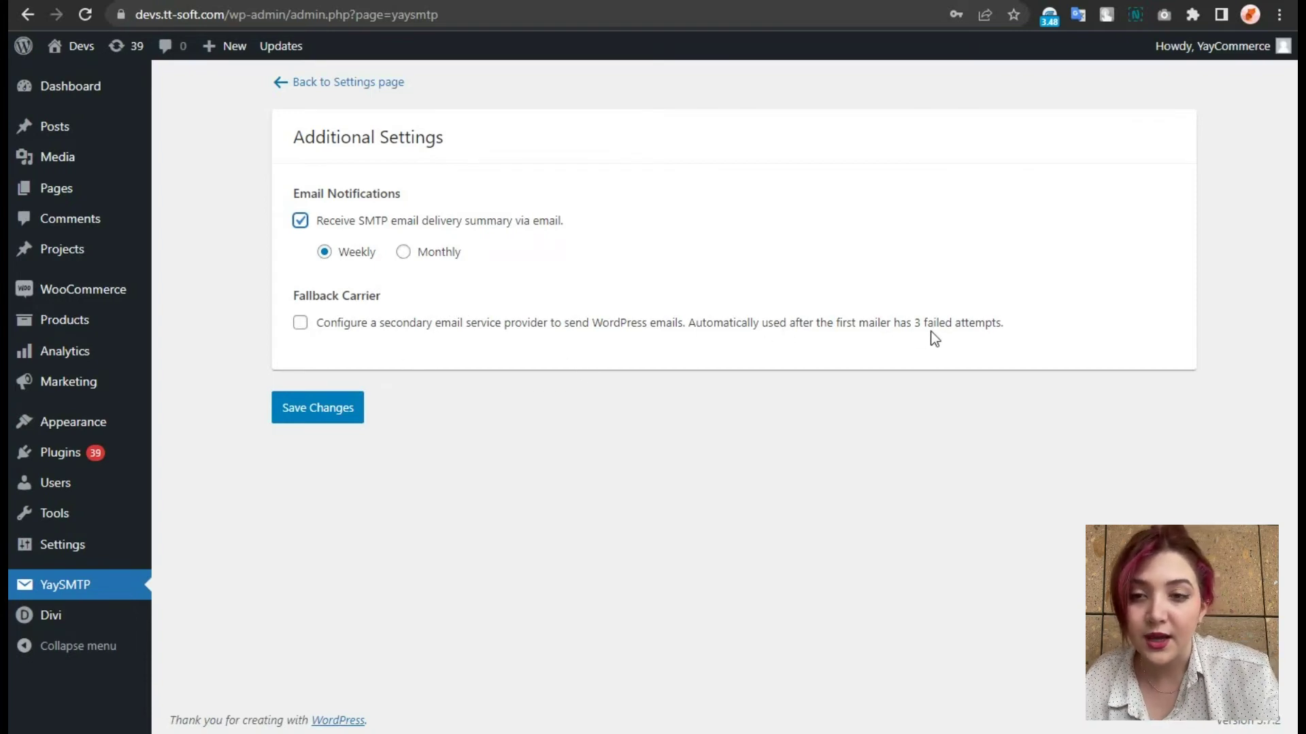
- Enable the Fallback Carrier and review the Fallback PHPMailer and test fallback email settings
click(353, 326)
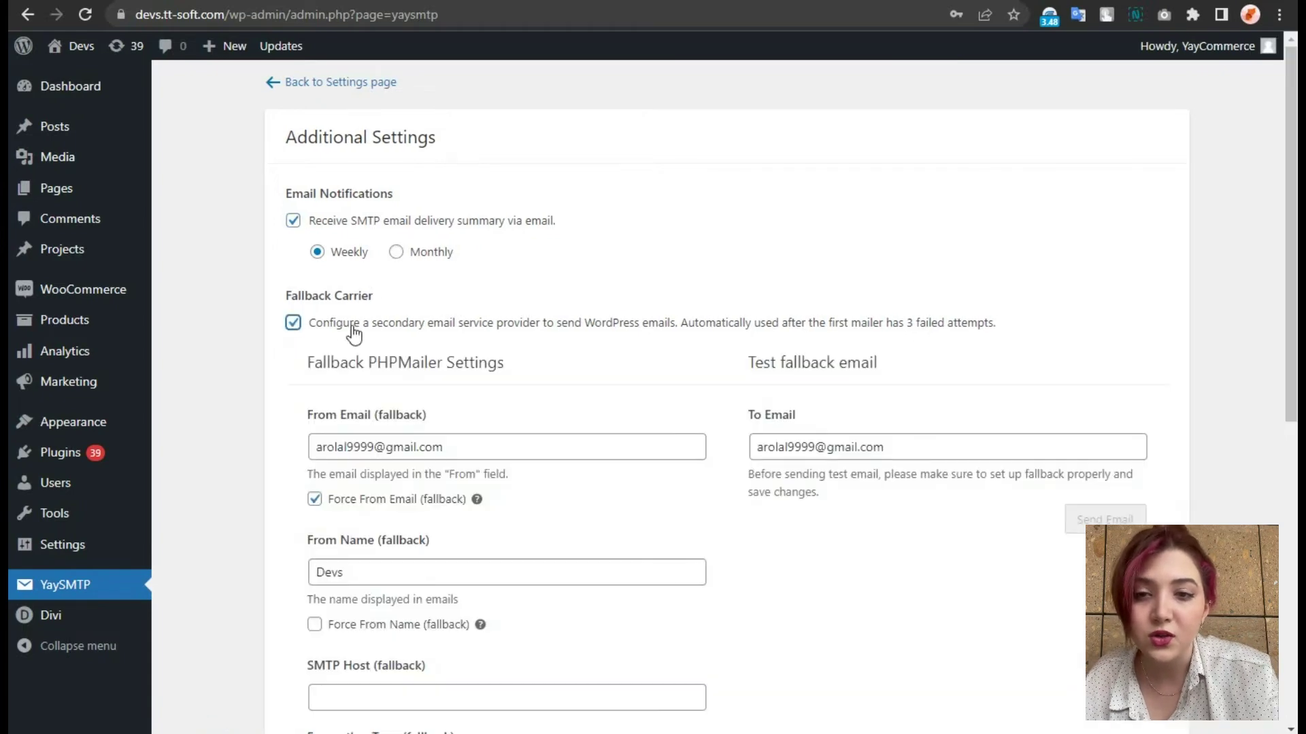
scroll(423, 386, down, 3)
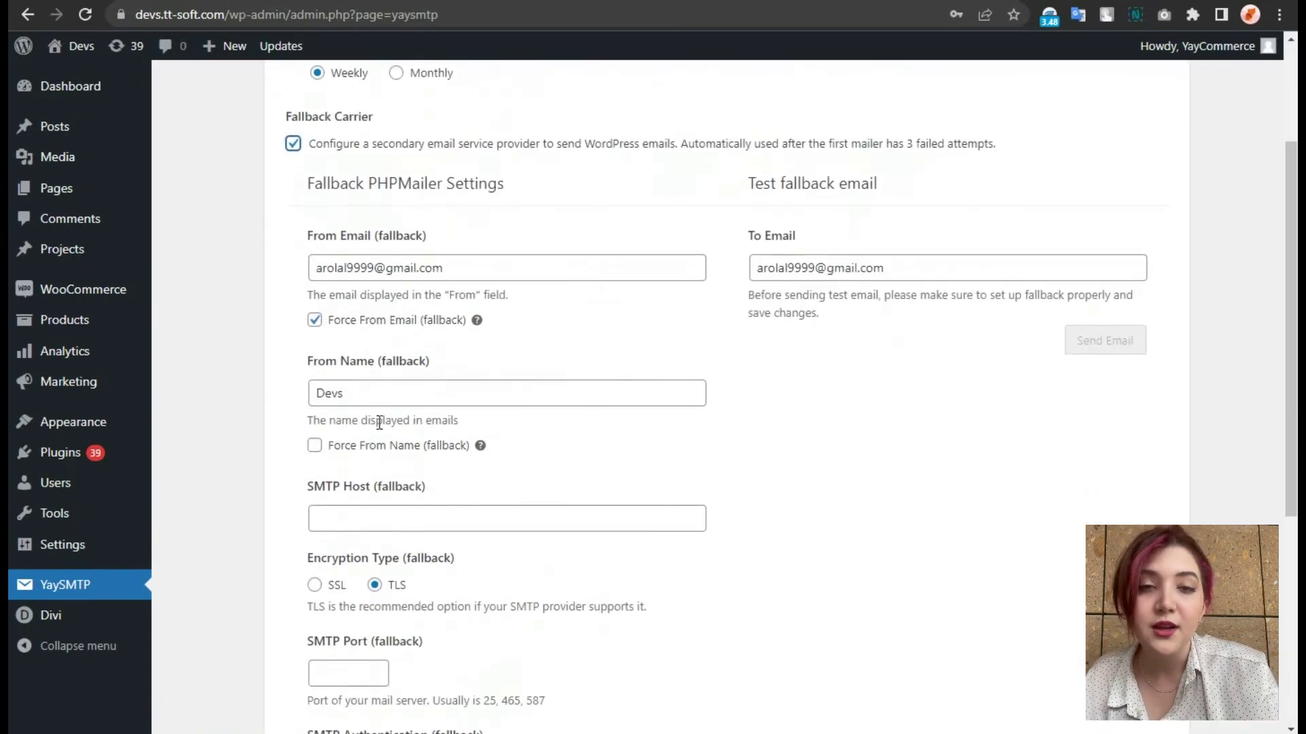
scroll(373, 414, down, 1)
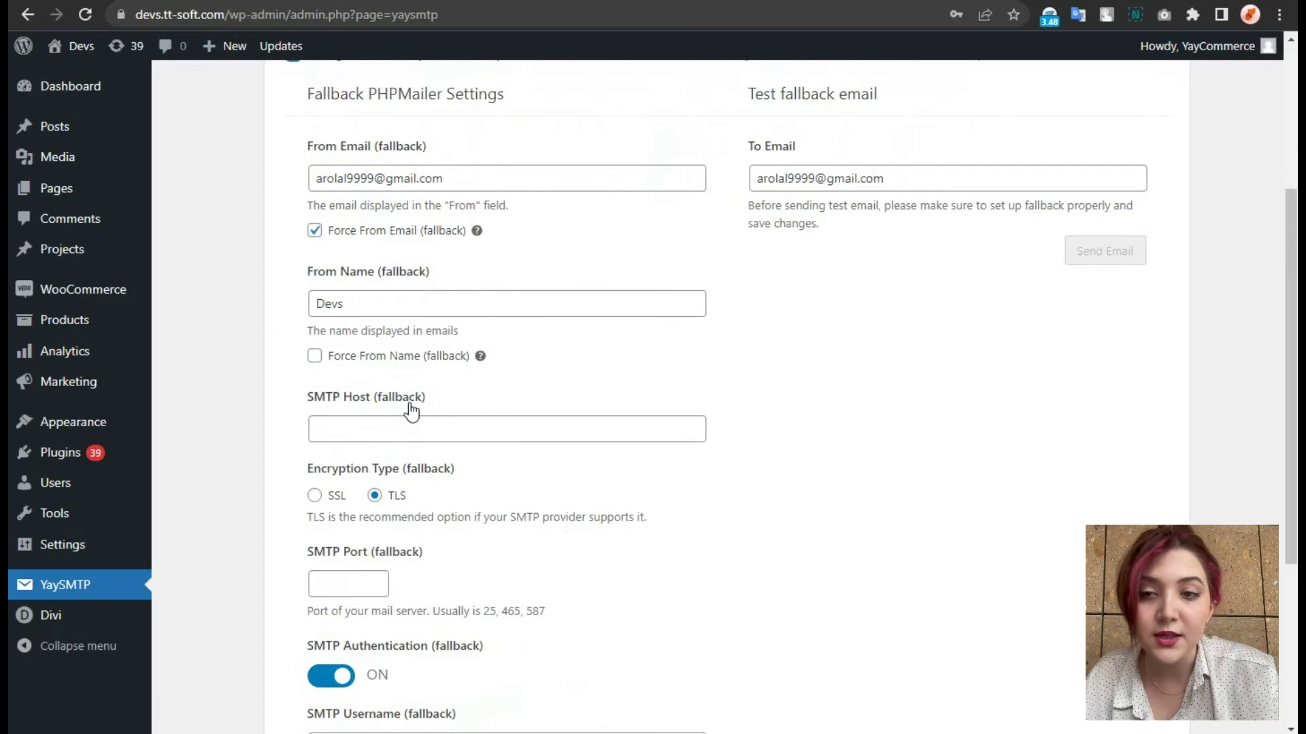
scroll(388, 407, down, 1)
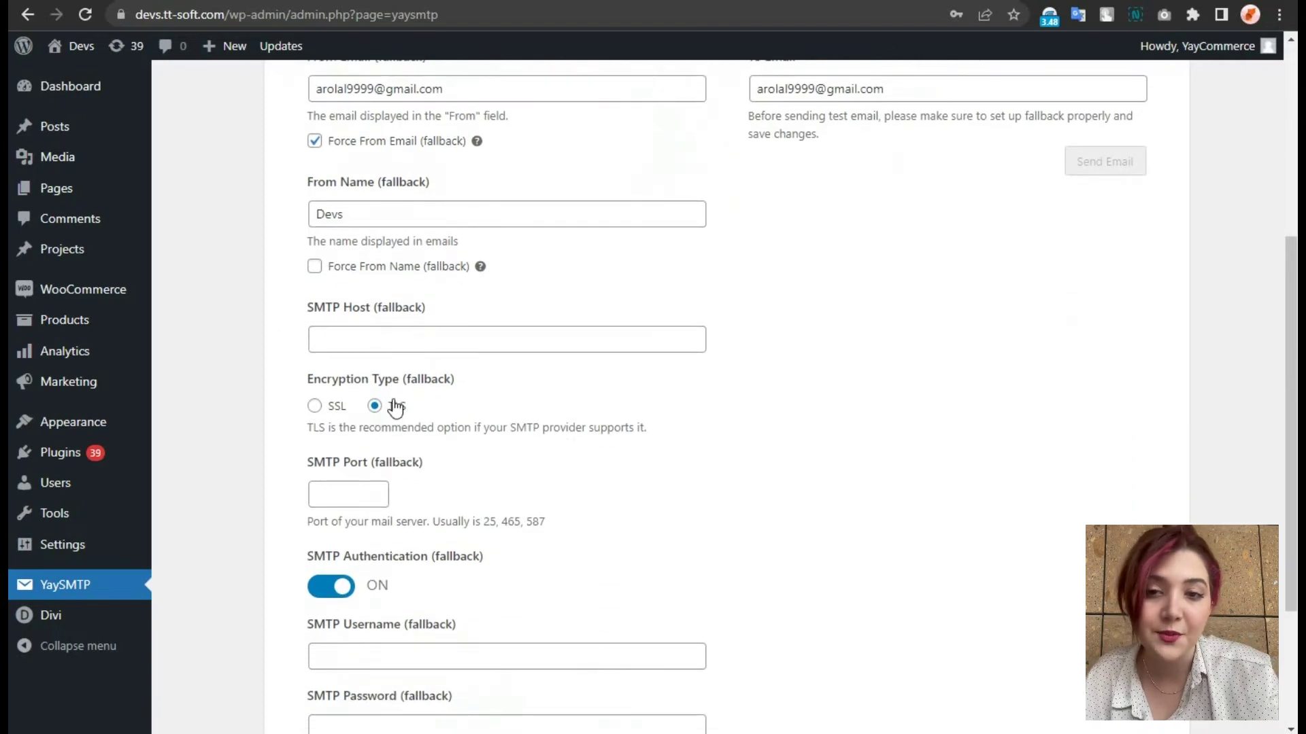
scroll(379, 427, down, 1)
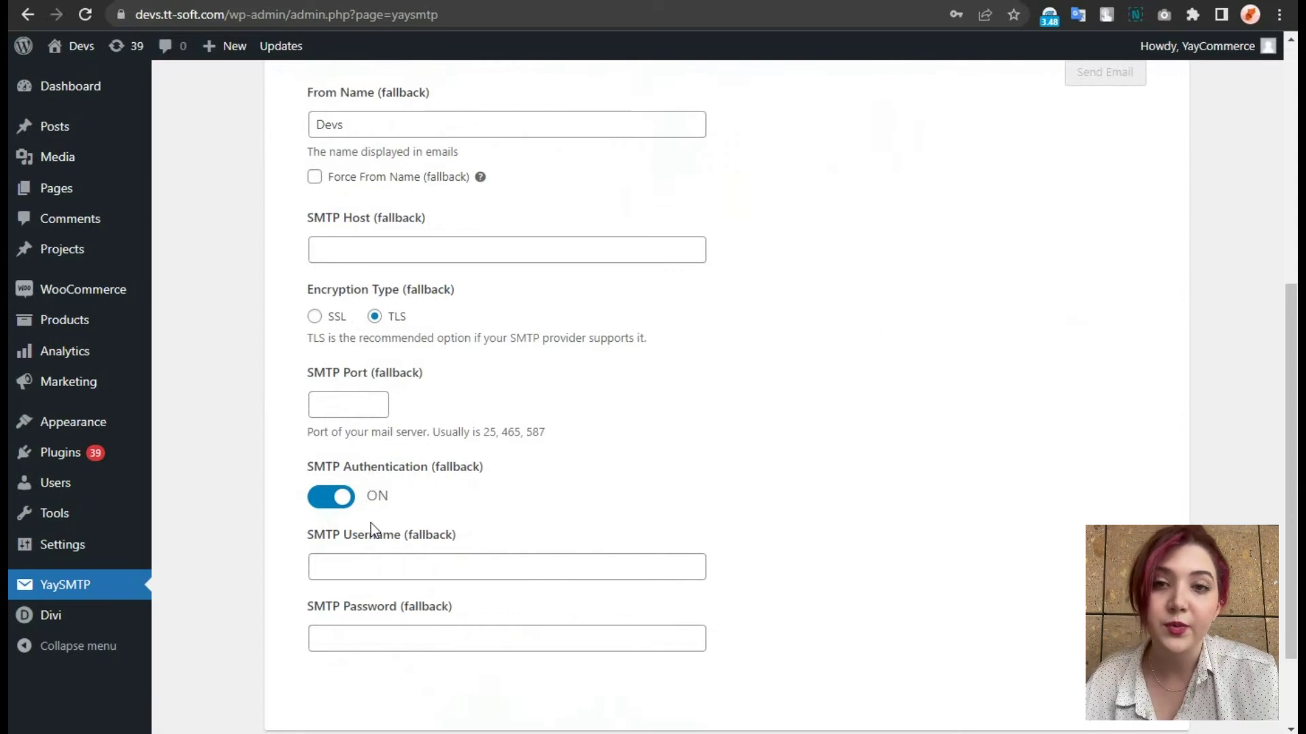
scroll(344, 606, up, 7)
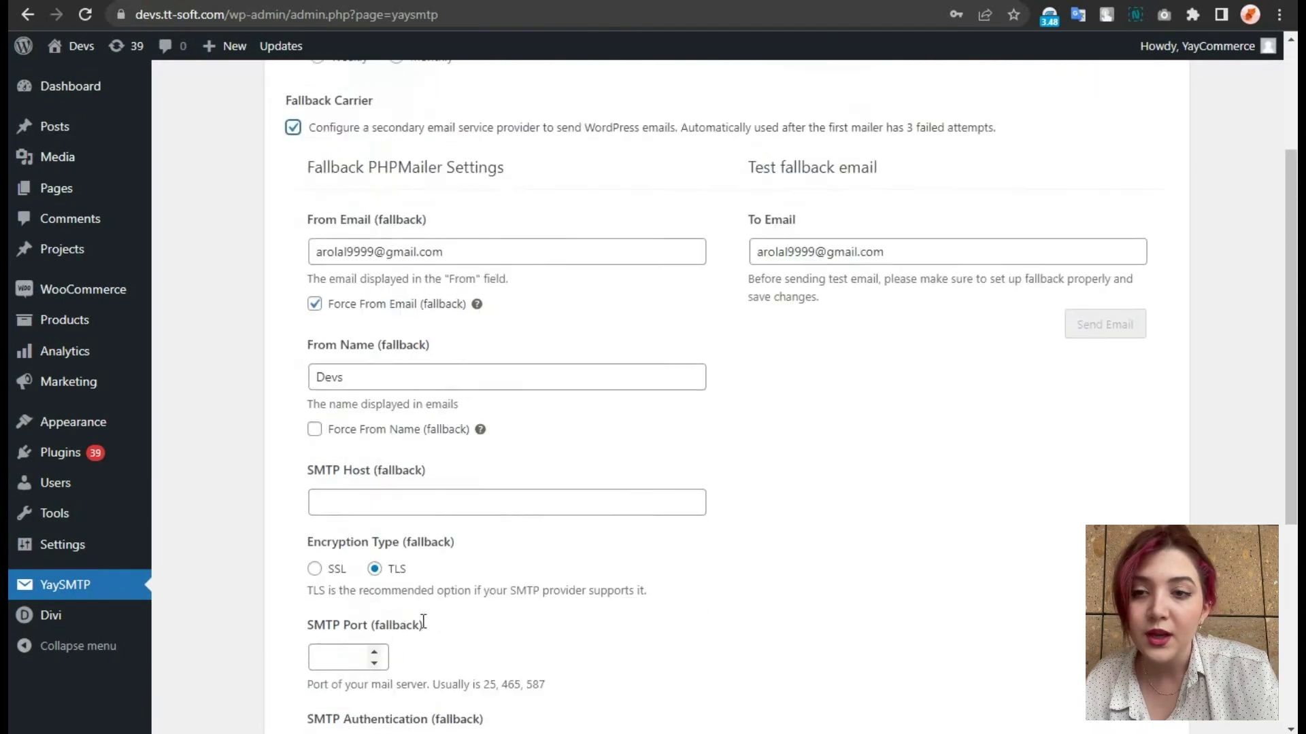
- Open the Email Logs list and view Email log #3, the successful Gmail test email
click(300, 87)
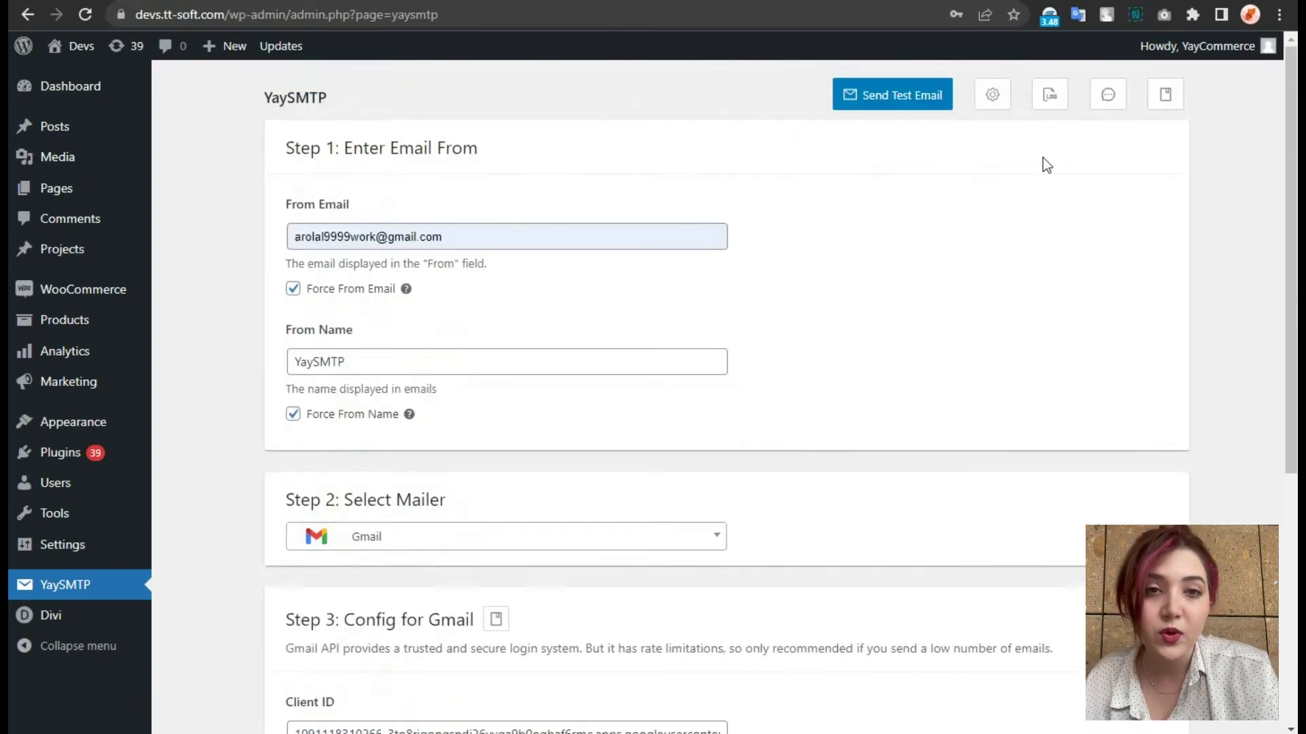
click(1049, 102)
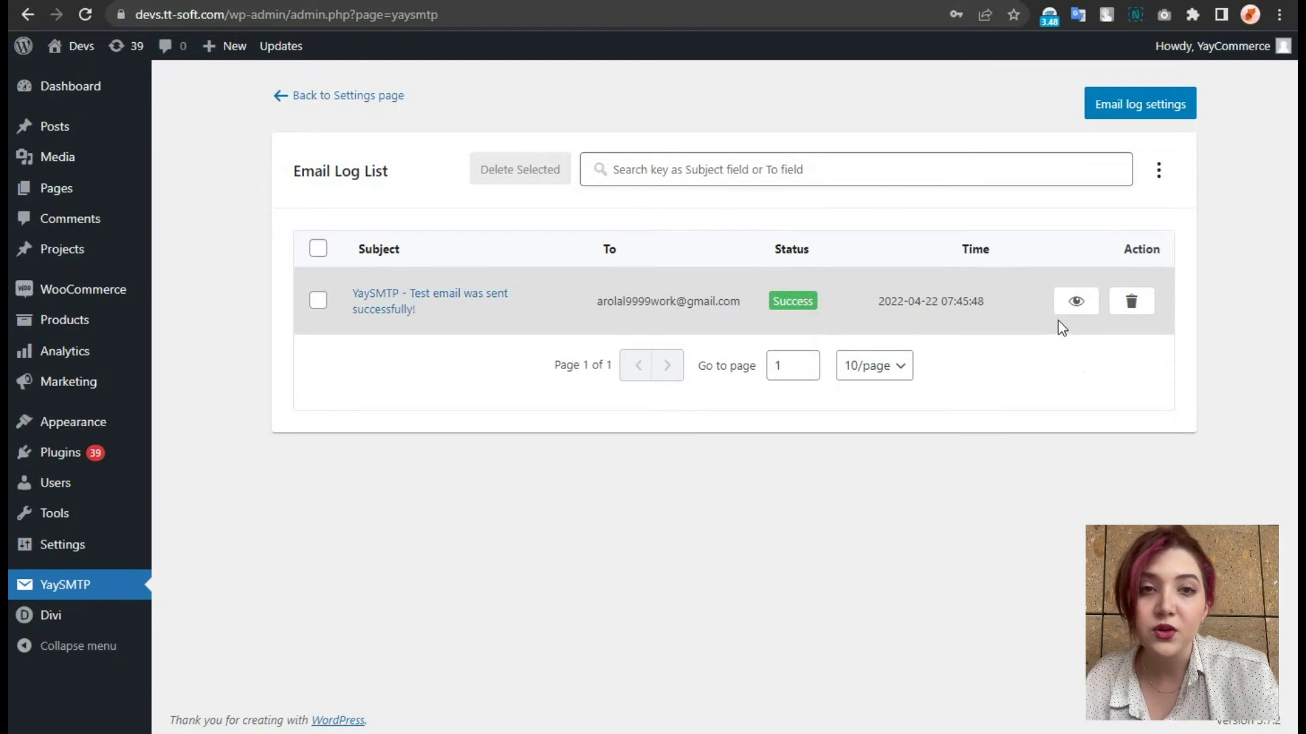
click(868, 364)
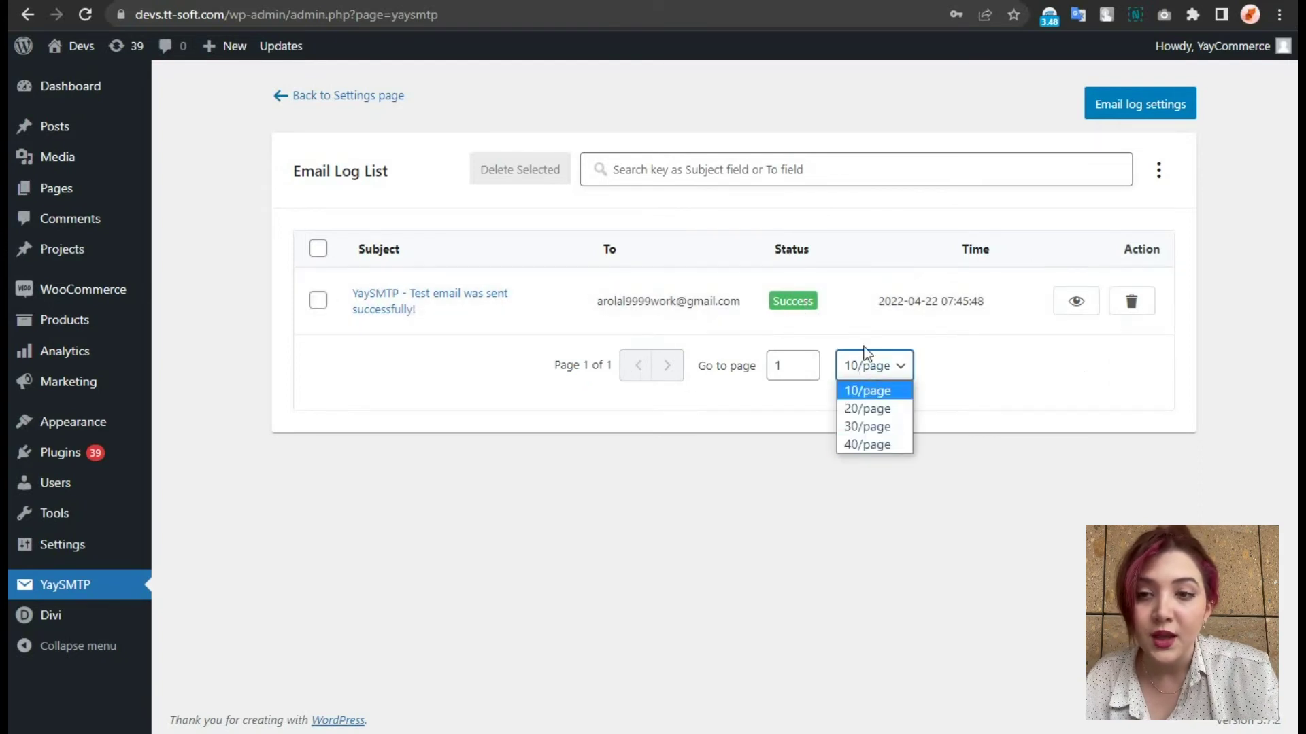
click(866, 367)
click(317, 300)
click(317, 302)
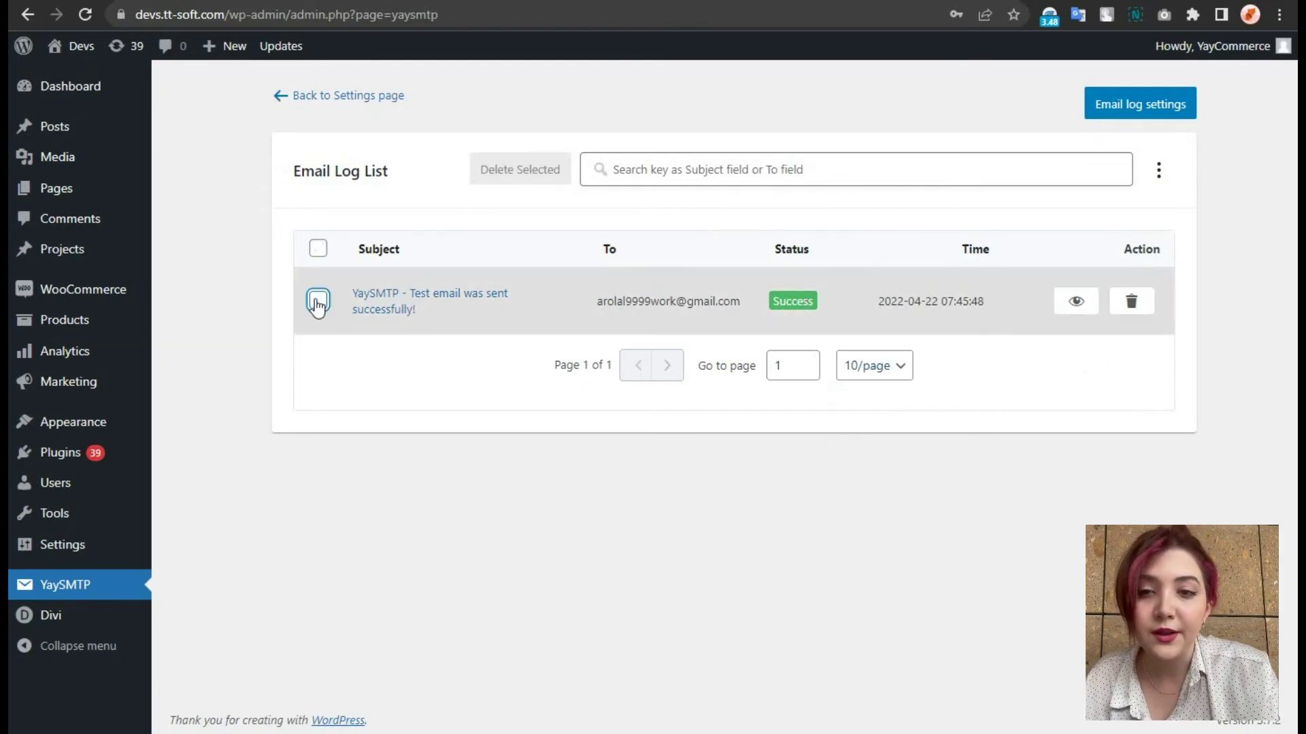
click(1067, 307)
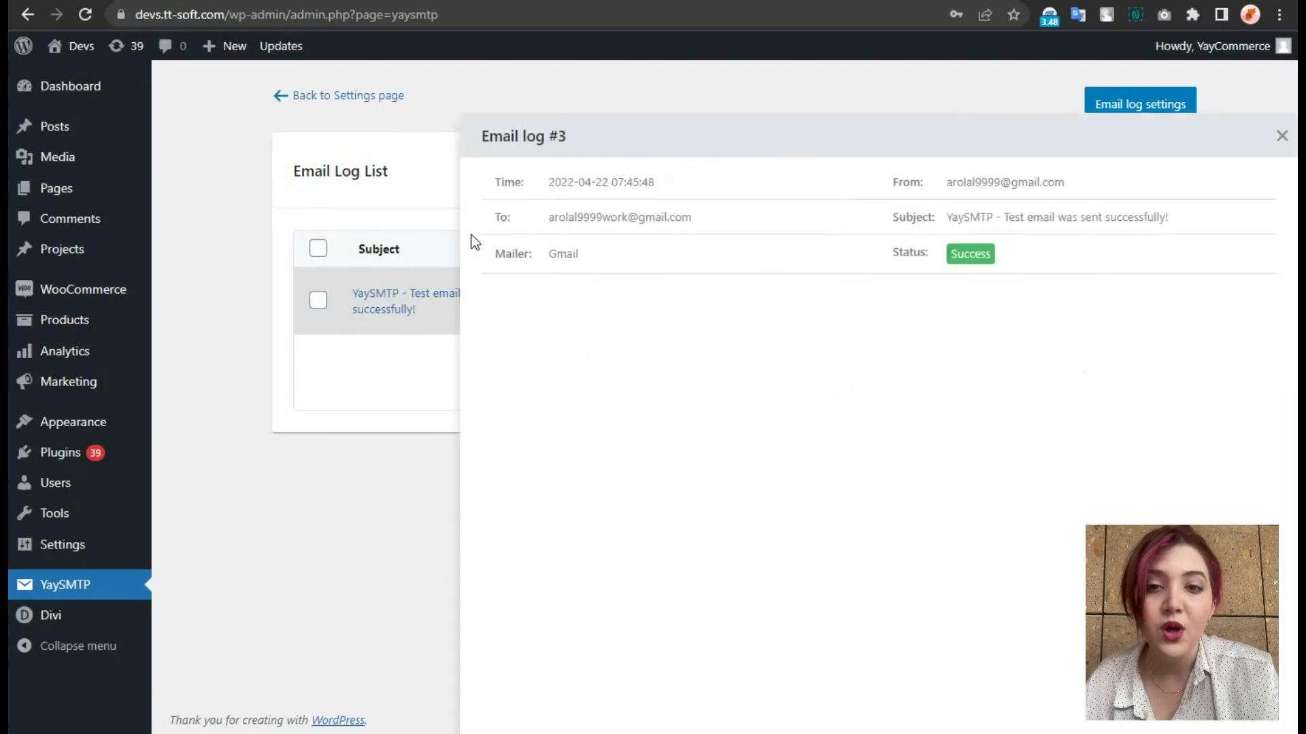
- Set email logs to save Full Information and delete after 60 days, then save
click(1282, 136)
click(1170, 109)
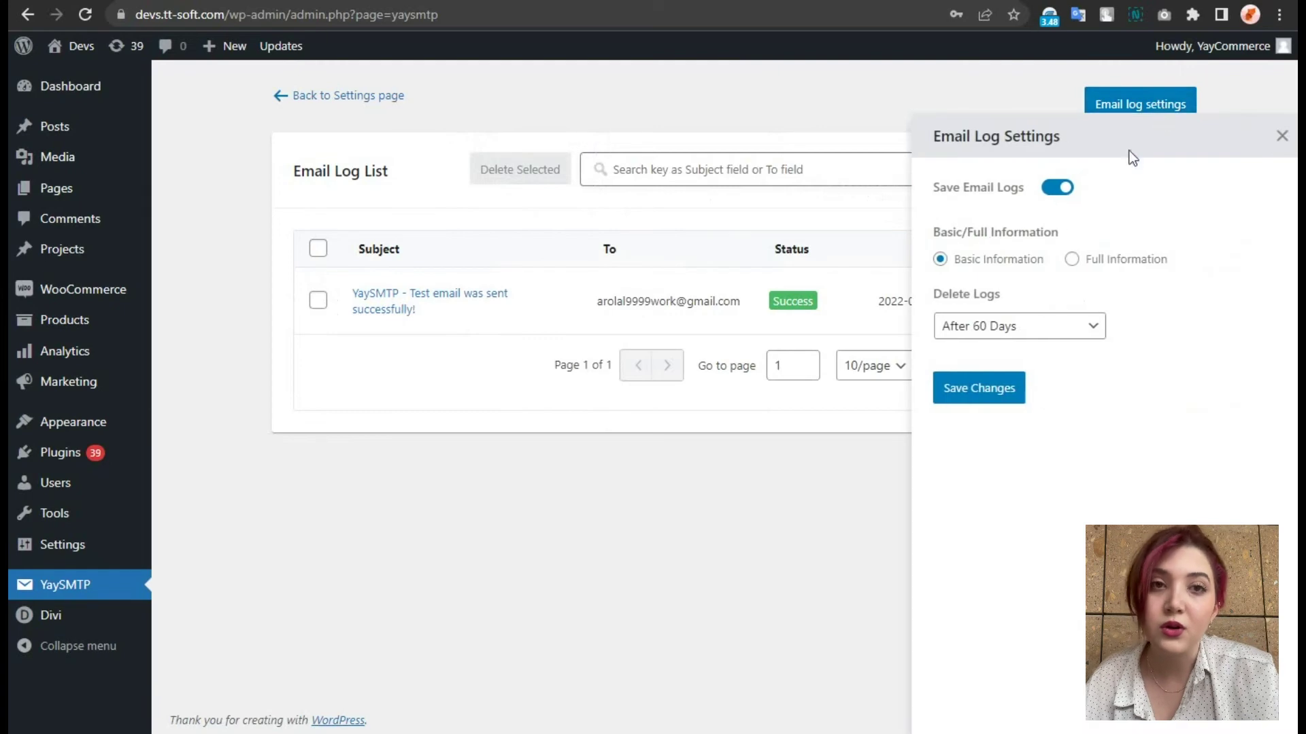
click(1072, 264)
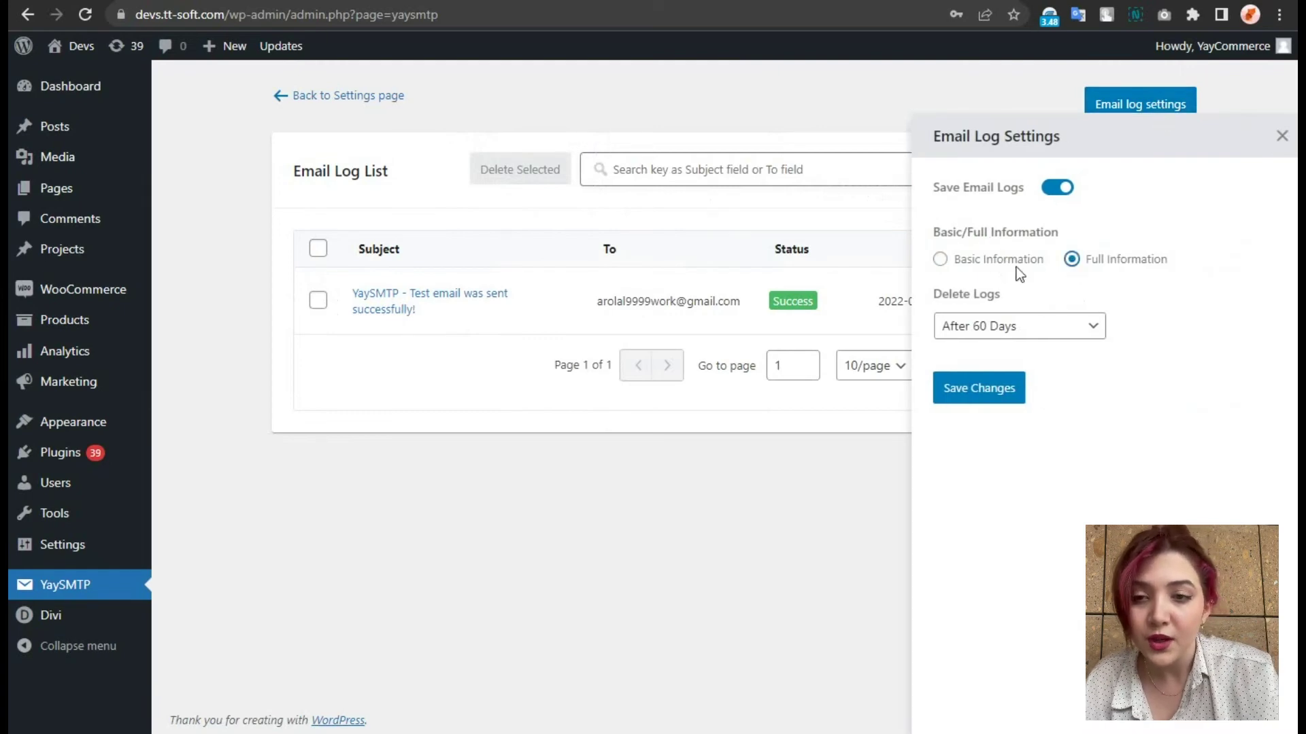
click(962, 262)
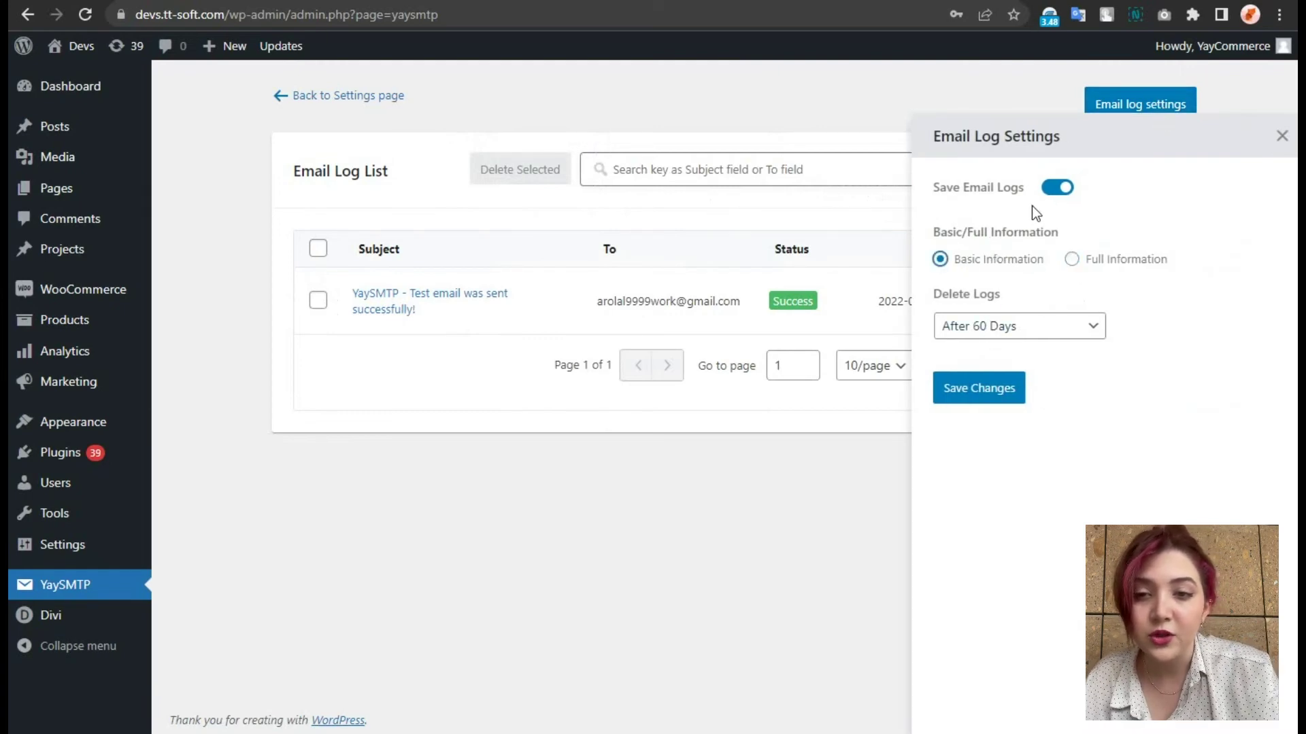
click(1027, 336)
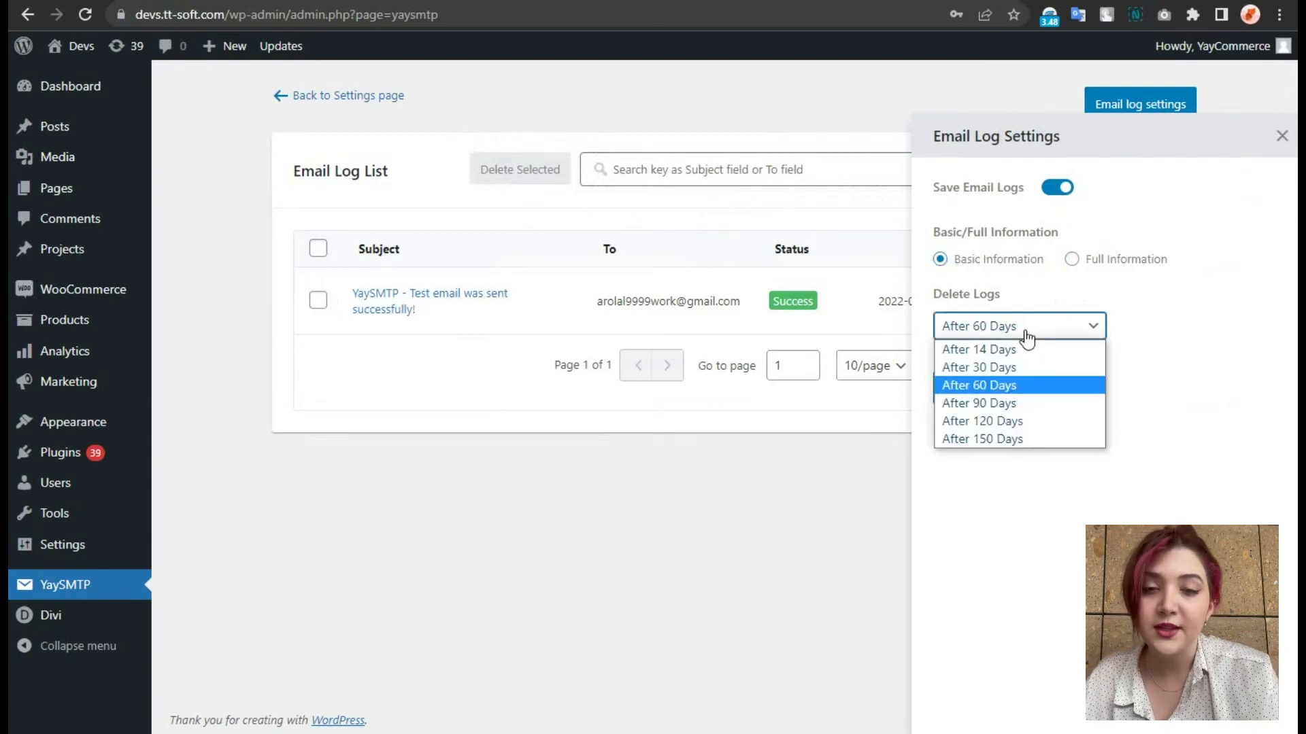
click(986, 387)
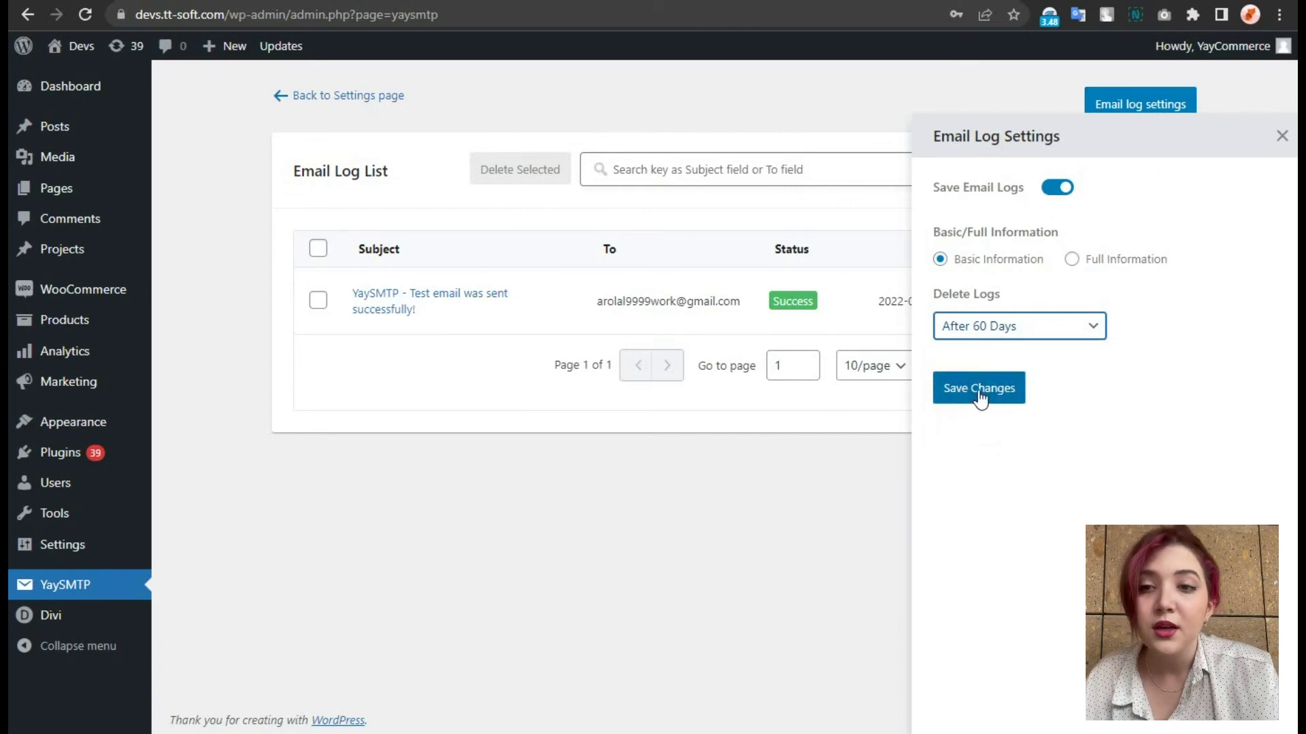
click(978, 393)
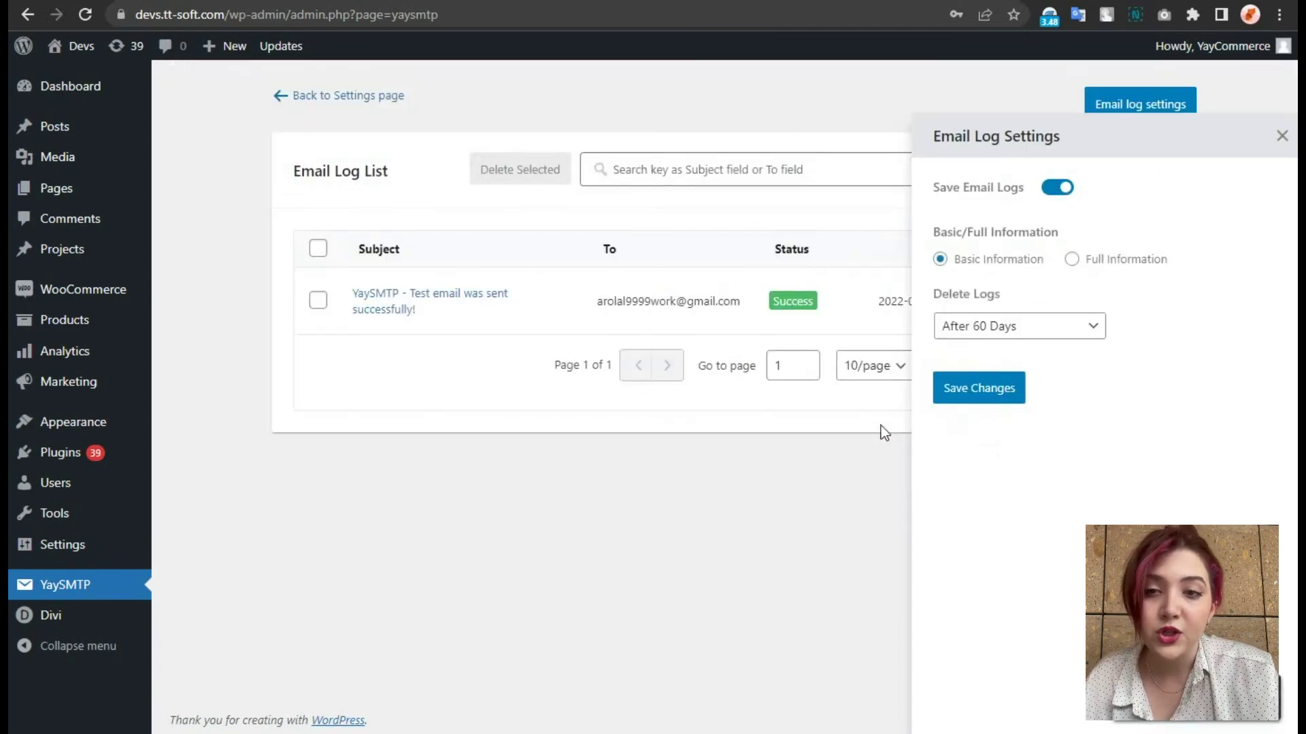
click(1071, 259)
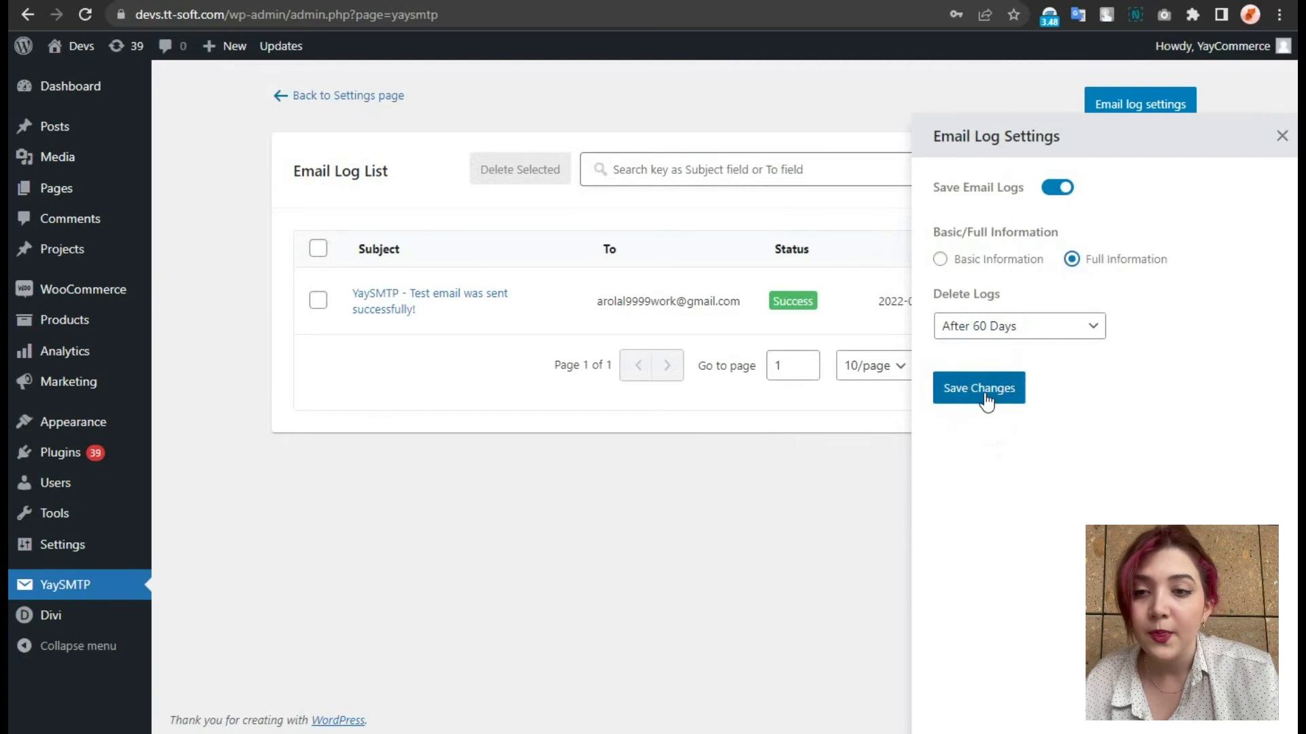
click(986, 395)
click(1282, 136)
- Review the test email log, return to the main YaySMTP settings, and open YayCommerce support
click(668, 175)
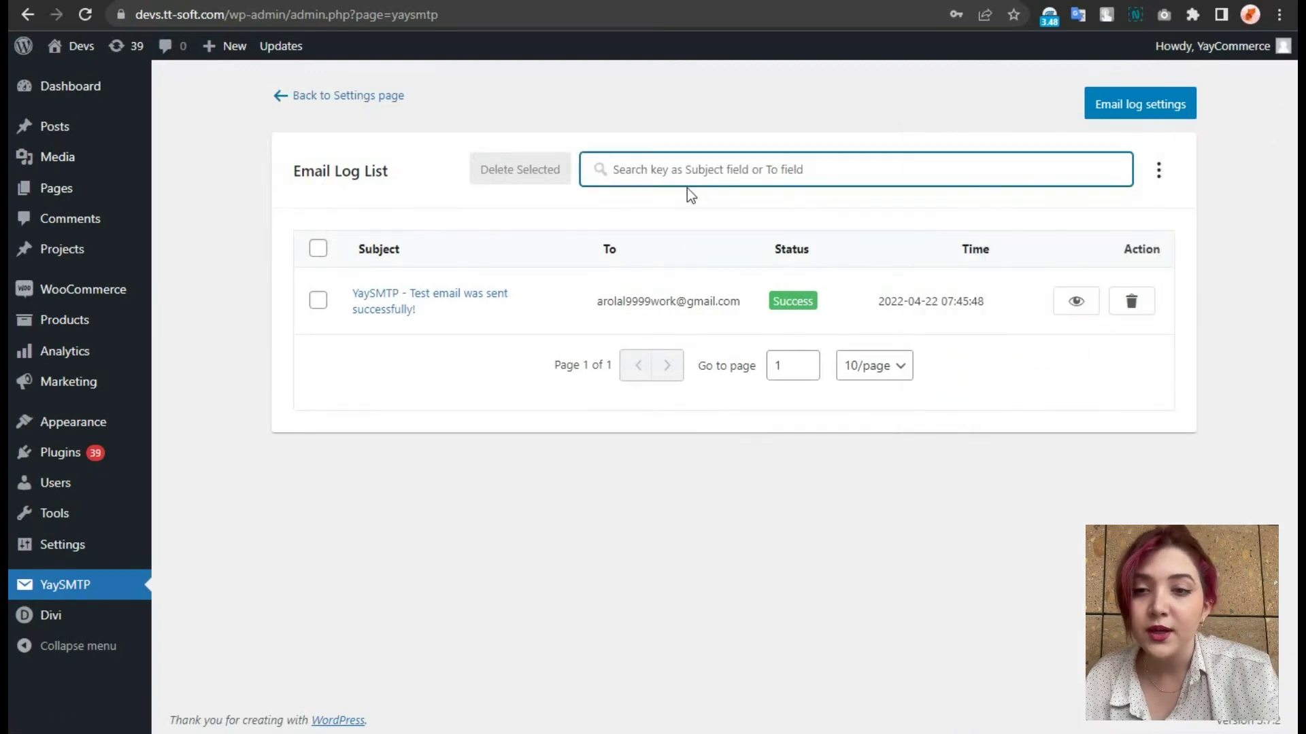
click(374, 310)
click(391, 217)
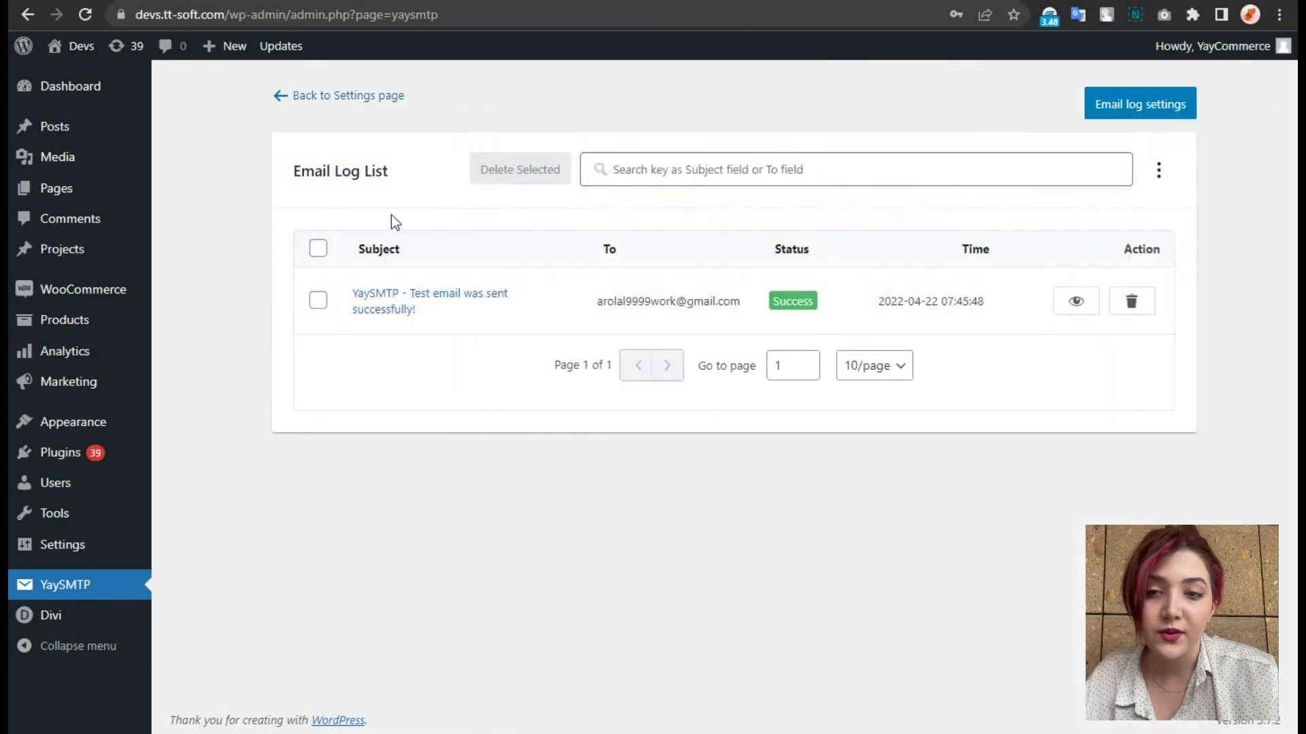
click(361, 97)
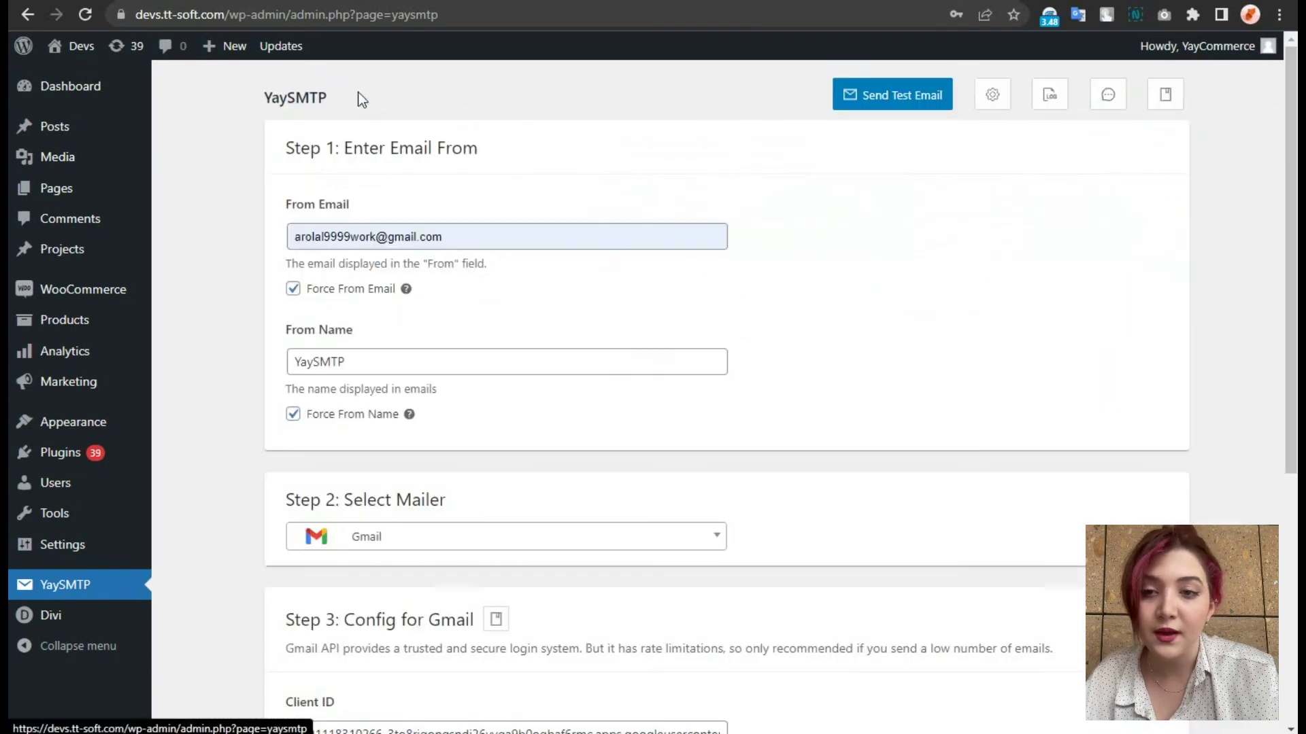
click(1107, 108)
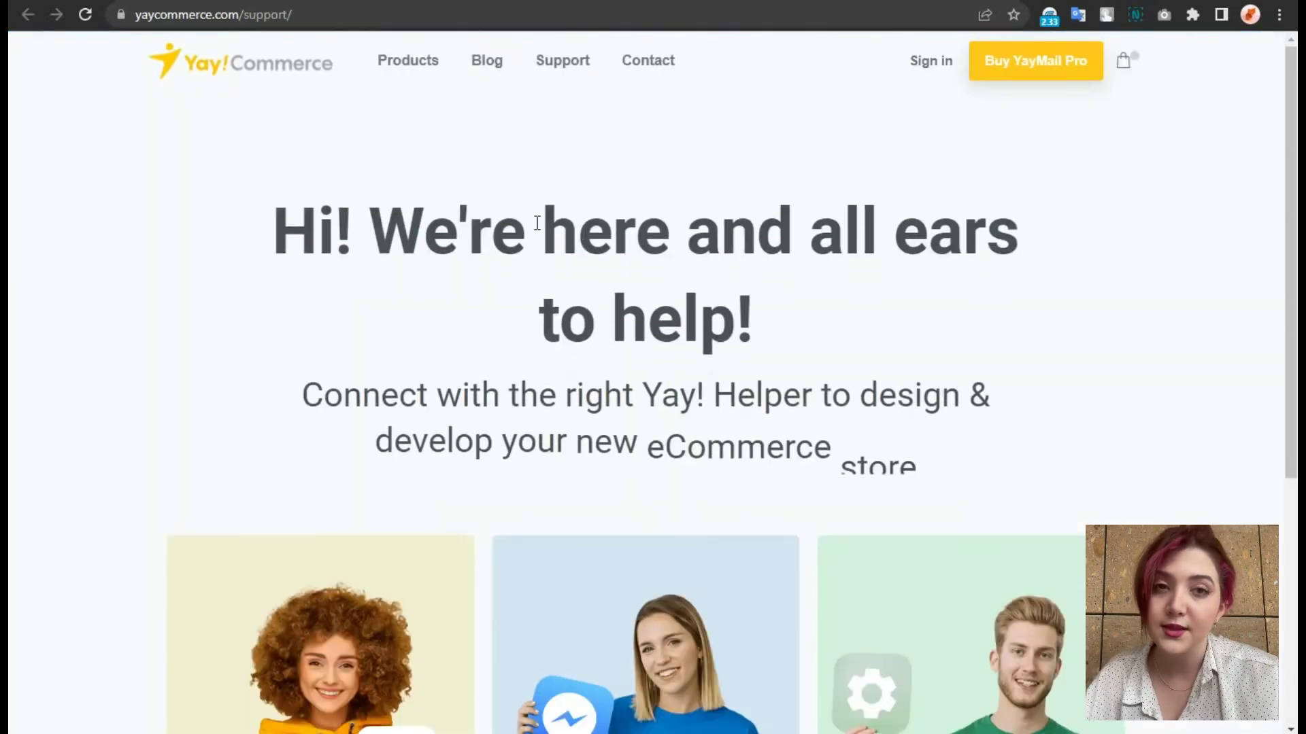
- Scroll through the YayCommerce support page, then return to the YaySMTP admin page
scroll(540, 225, down, 3)
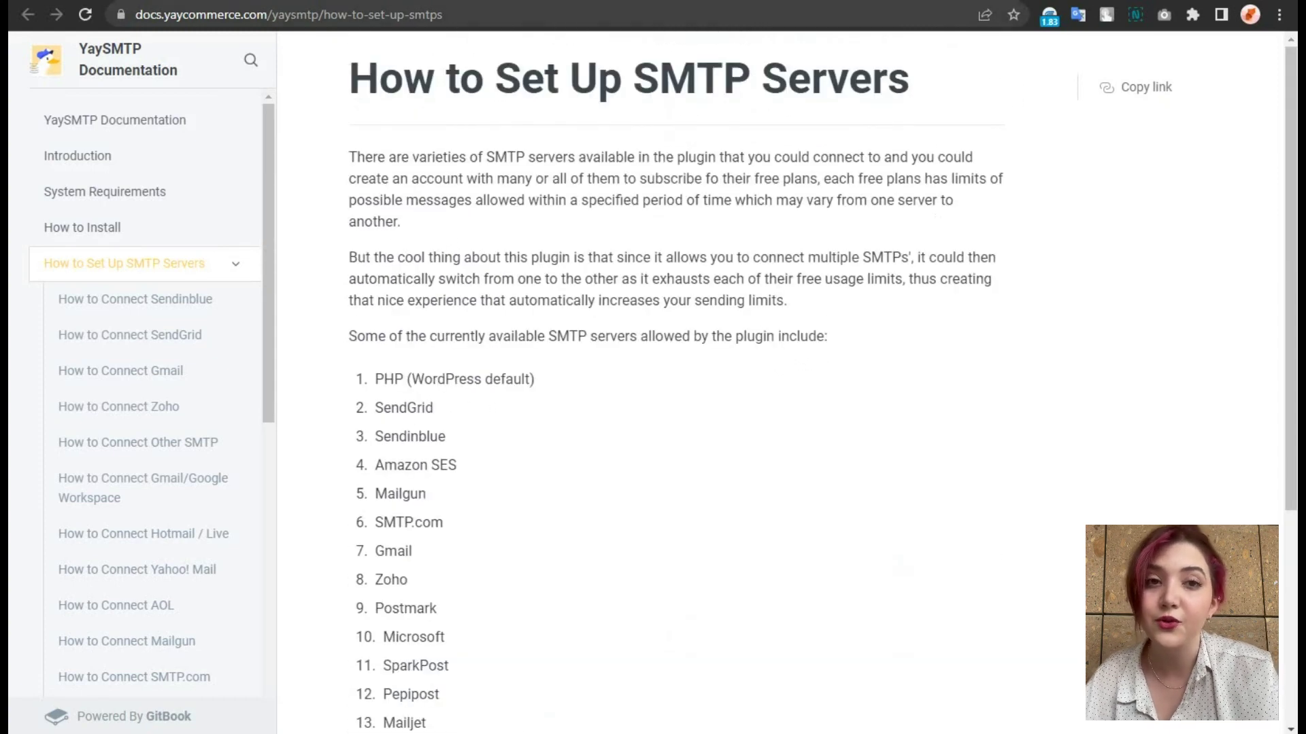
click(177, 1)
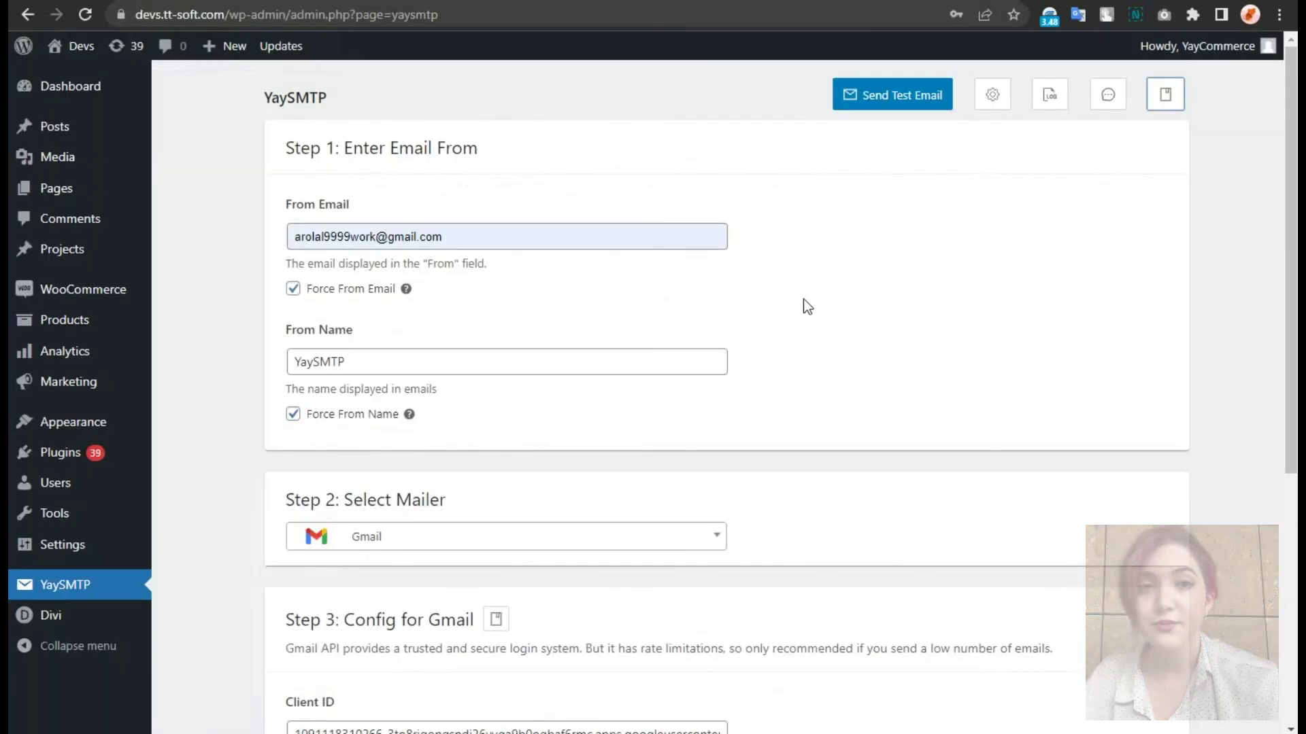